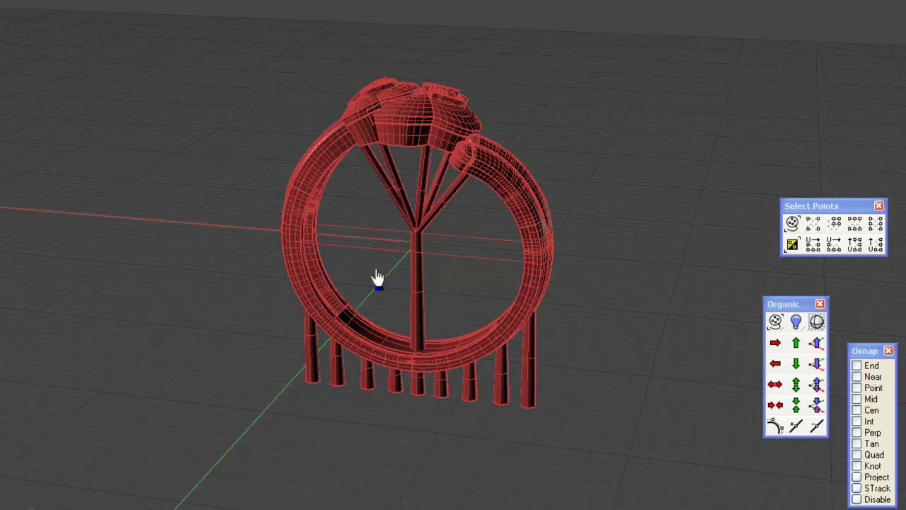
- In the Back view, move the flat plane down to the bottoms of the ring's support pins
mouse_move(376, 263)
right_down()
mouse_move(376, 245)
mouse_move(376, 269)
right_up()
click(377, 253)
key(ctrl+m)
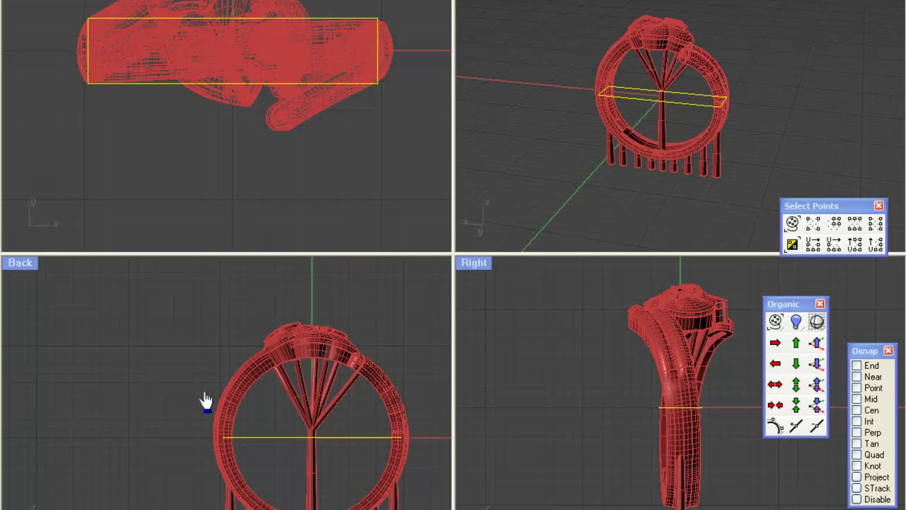
double_click(17, 263)
click(113, 217)
right_drag(114, 413, 113, 247)
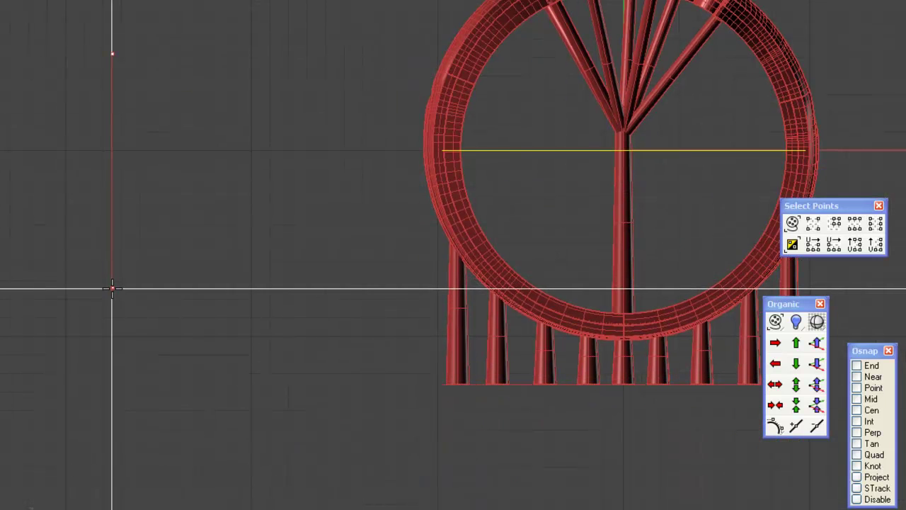
click(112, 287)
- Maximize the Perspective view with rendered shading to check the plane under the pins
double_click(270, 7)
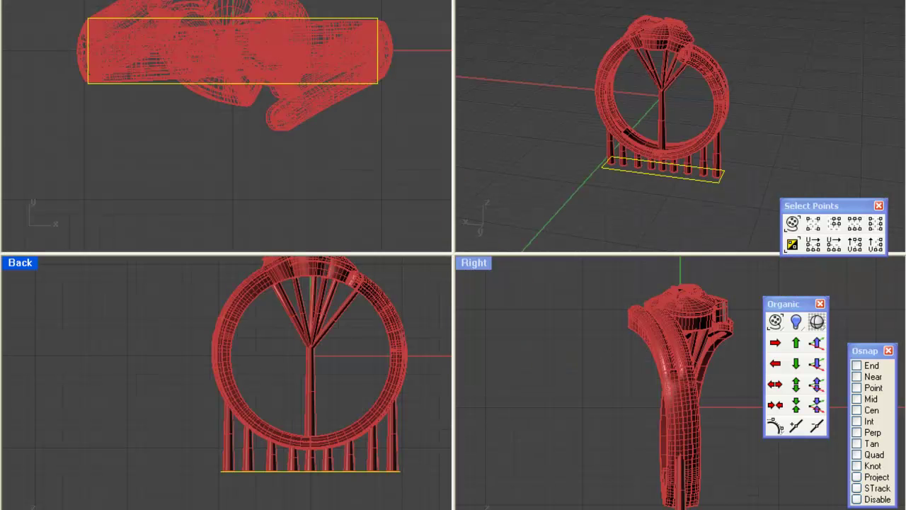
double_click(466, 33)
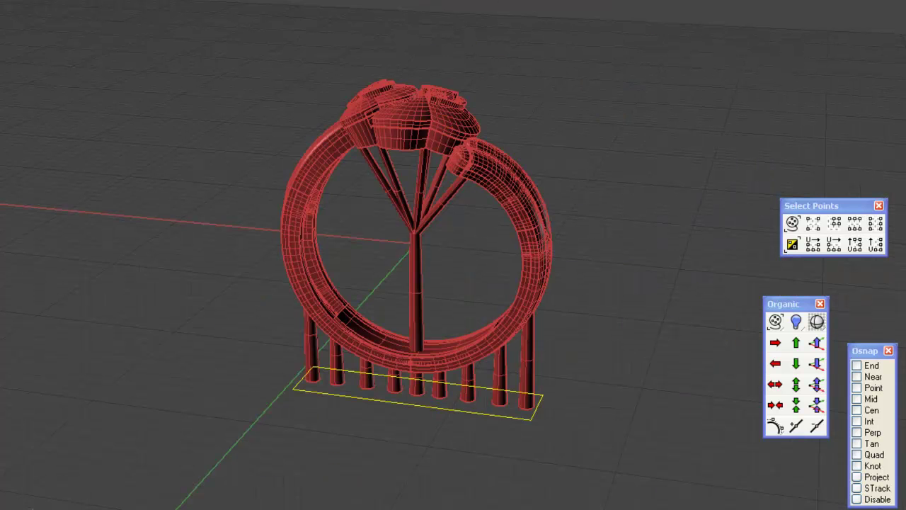
key(ctrl+alt+r)
scroll(401, 283, up, 3)
mouse_move(400, 283)
right_down()
mouse_move(431, 269)
mouse_move(524, 178)
mouse_move(520, 235)
mouse_move(481, 313)
mouse_move(502, 350)
mouse_move(471, 242)
mouse_move(469, 178)
mouse_move(470, 232)
mouse_move(457, 199)
mouse_move(449, 253)
right_up()
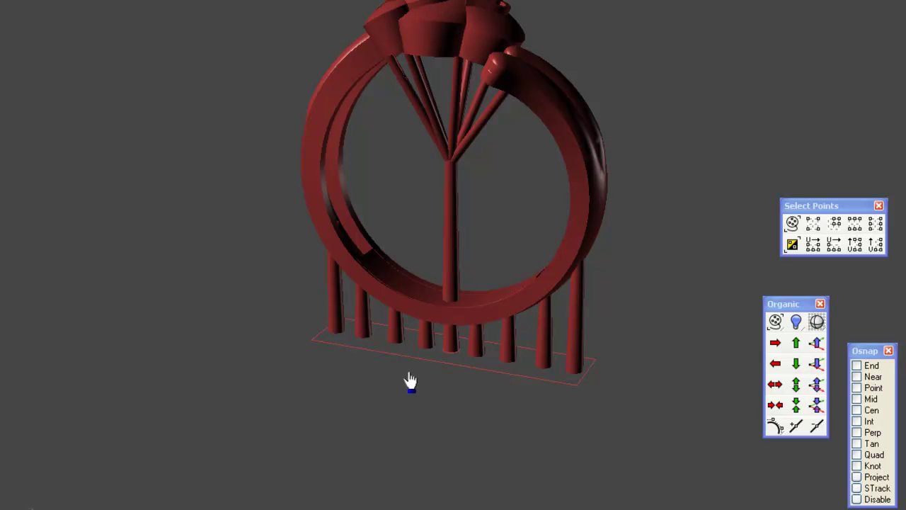
- With Cen snap on, draw a center rectangle around the pin bases in wireframe
key(ctrl+alt+w)
right_drag(408, 366, 559, 397)
click(2, 106)
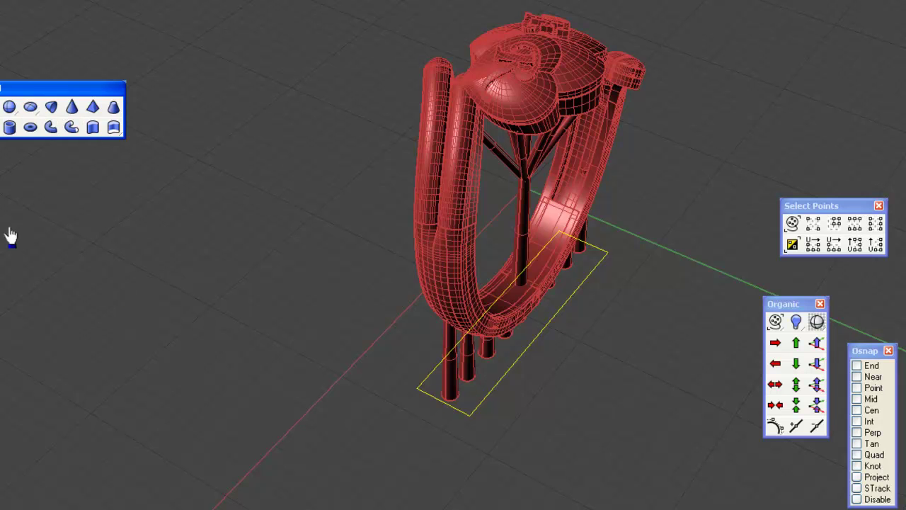
click(26, 277)
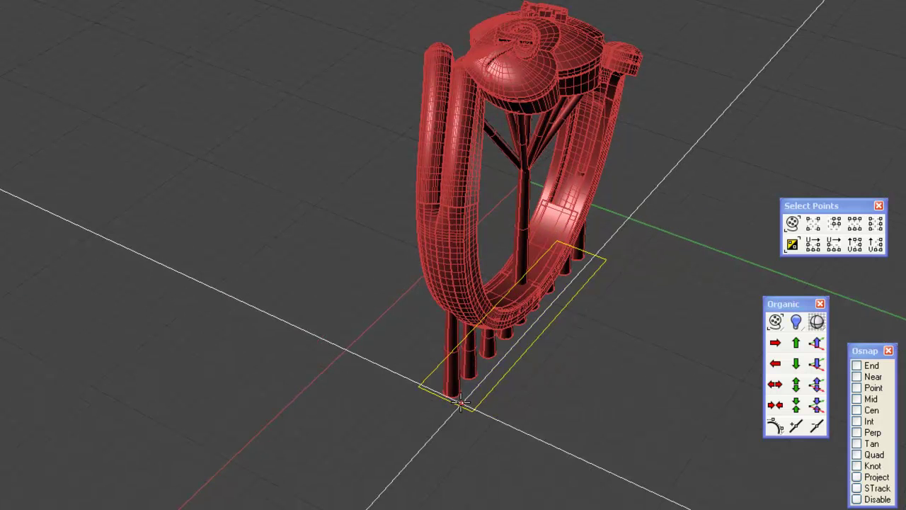
click(857, 410)
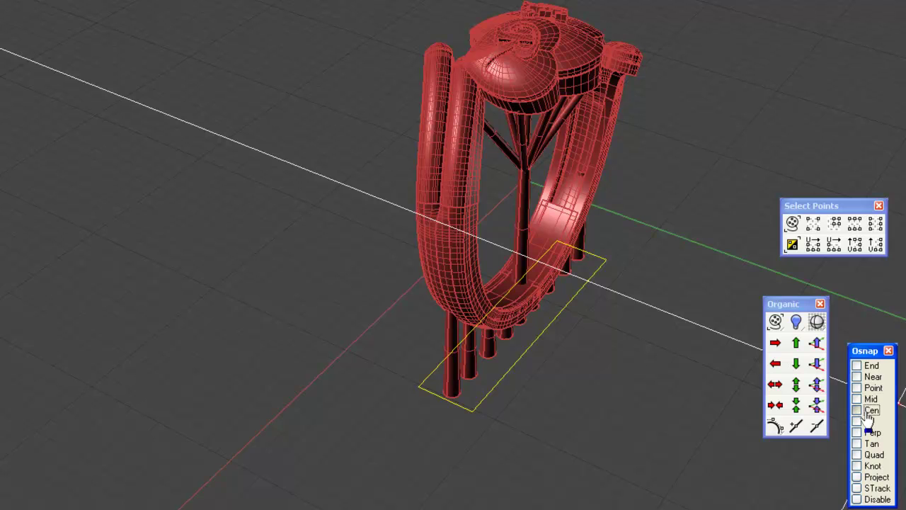
click(450, 392)
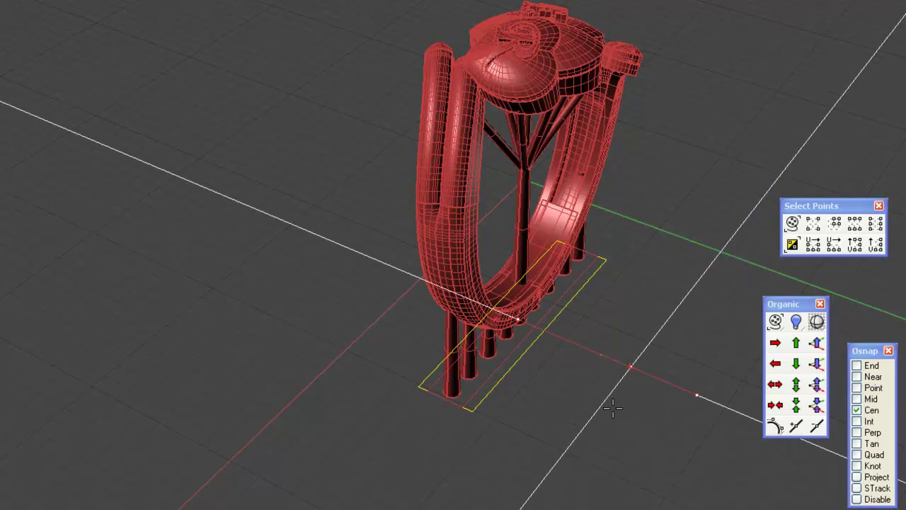
click(581, 410)
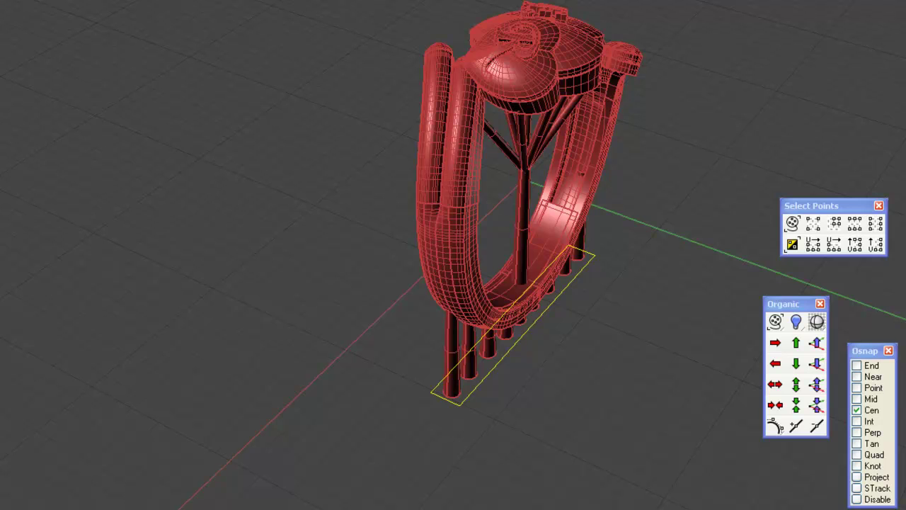
- Extrude the rectangle into a thin solid base slab under the pins
click(71, 128)
right_drag(85, 128, 171, 211)
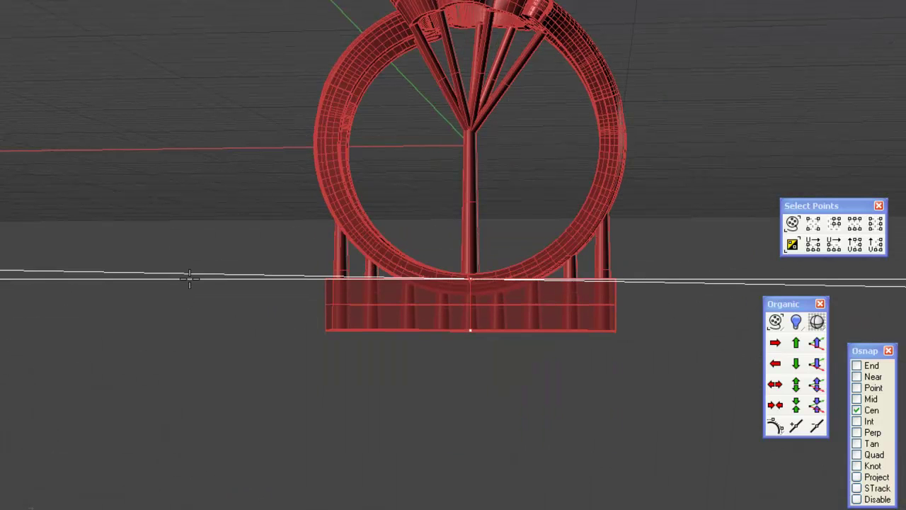
right_drag(185, 301, 191, 278)
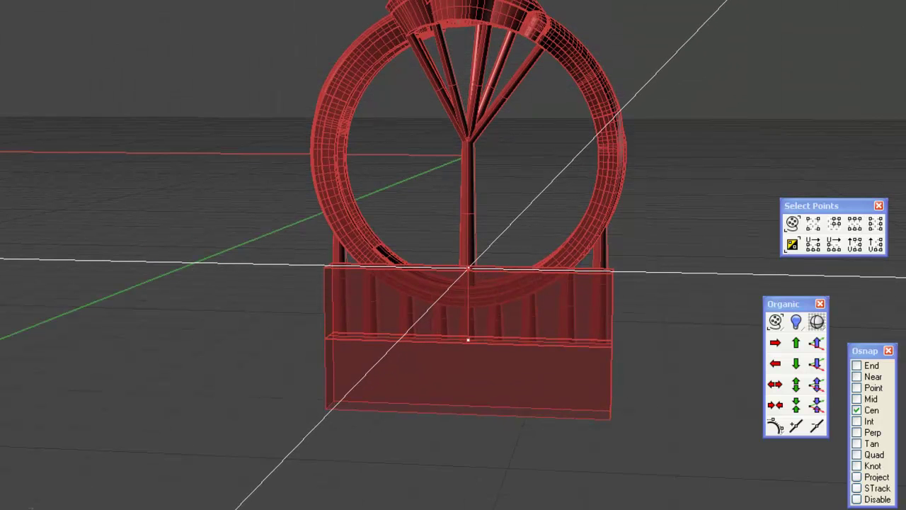
click(191, 278)
click(233, 320)
right_drag(234, 320, 352, 396)
drag(235, 16, 665, 496)
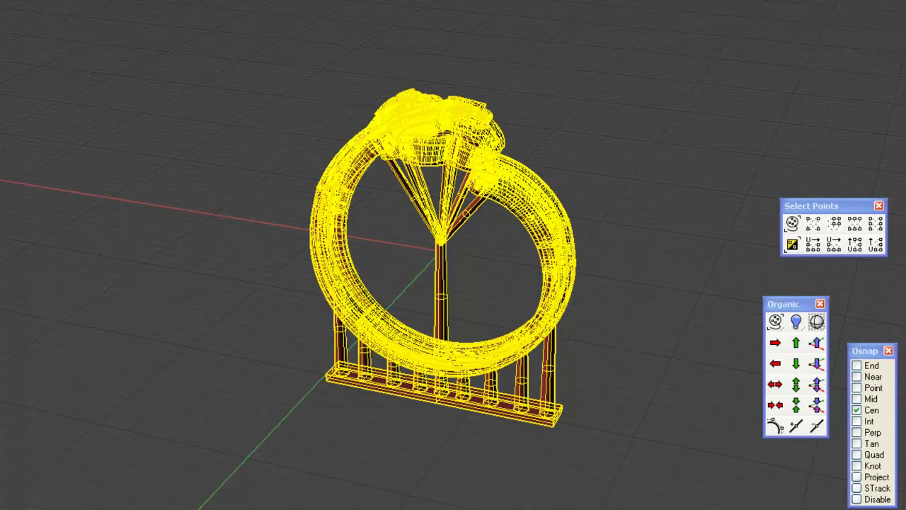
- Start Export Selected for the ring, targeting the STL folder as Stereolithography (*.stl)
key(alt+f)
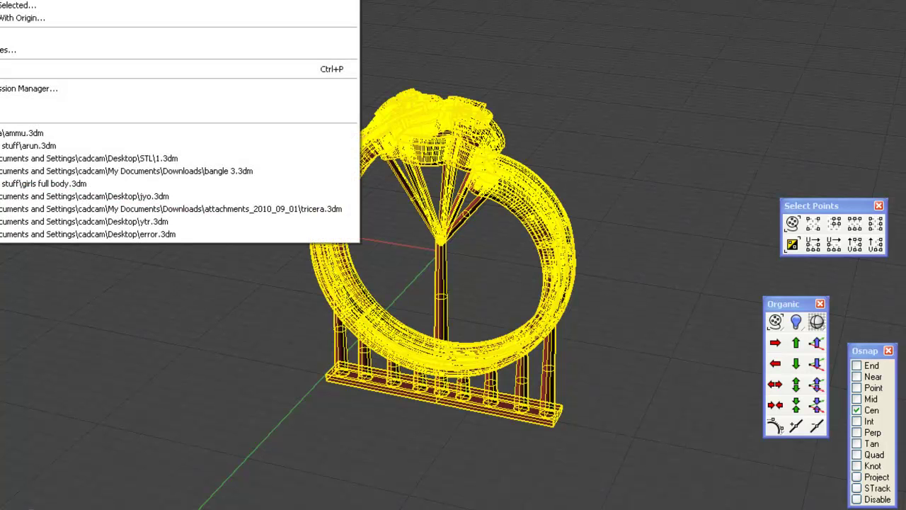
click(39, 8)
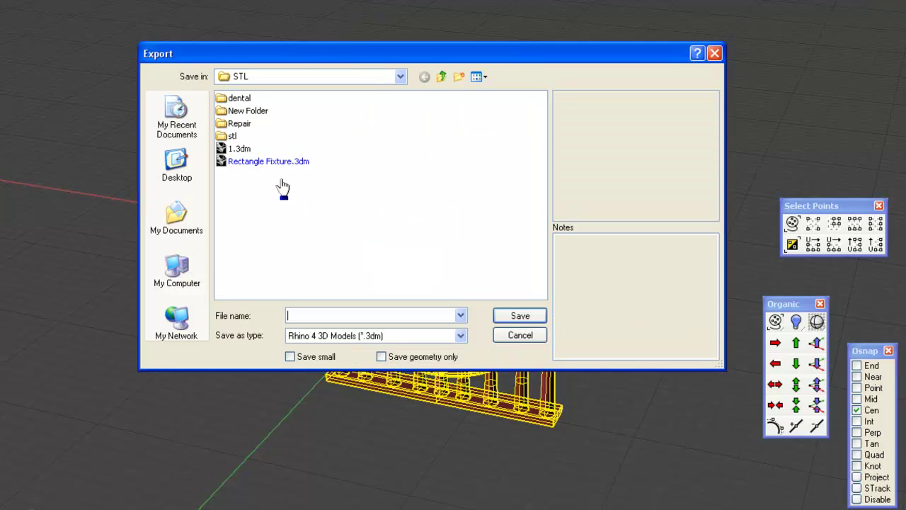
click(262, 79)
click(262, 79)
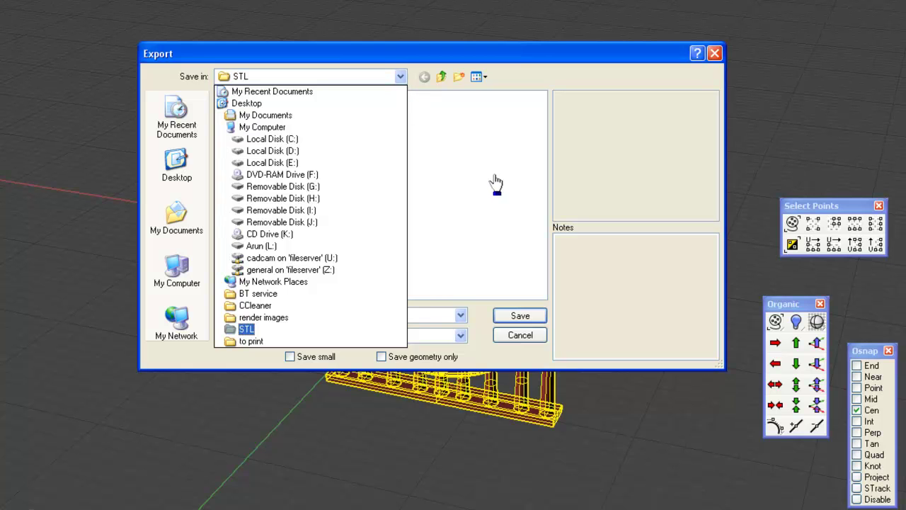
click(244, 328)
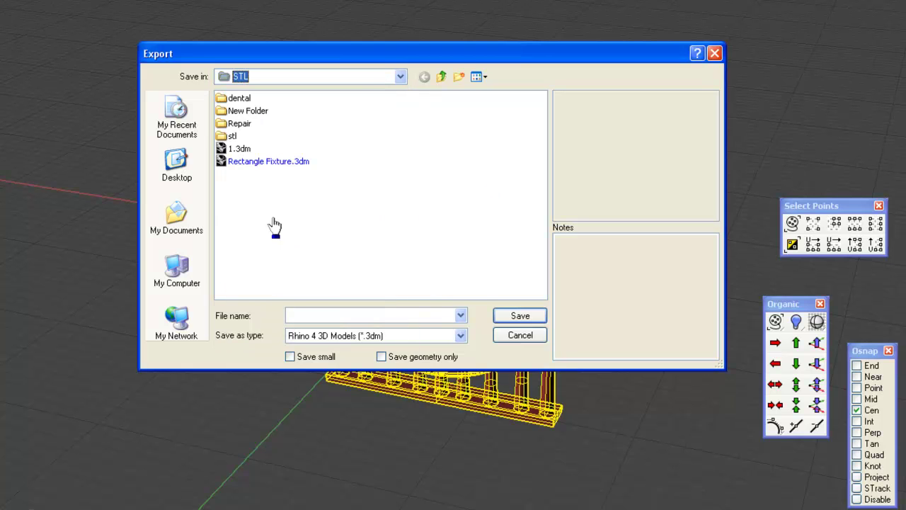
click(333, 335)
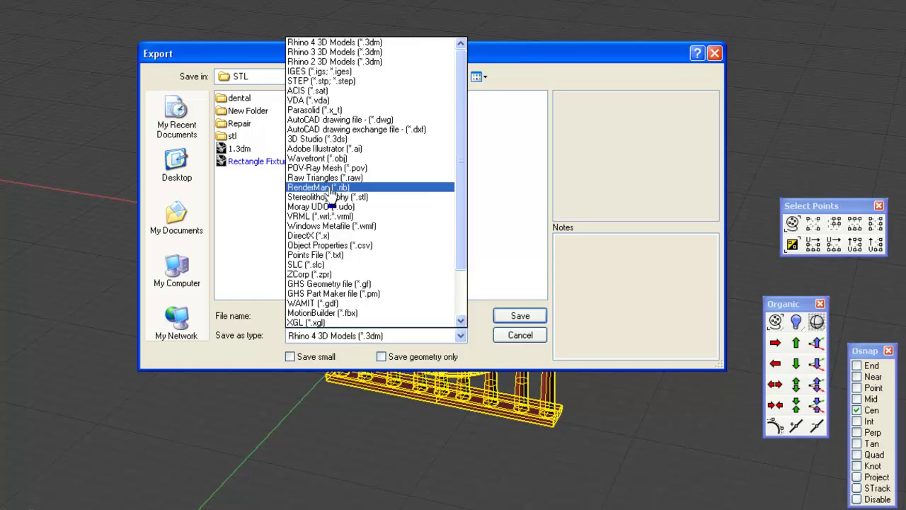
click(328, 197)
click(328, 317)
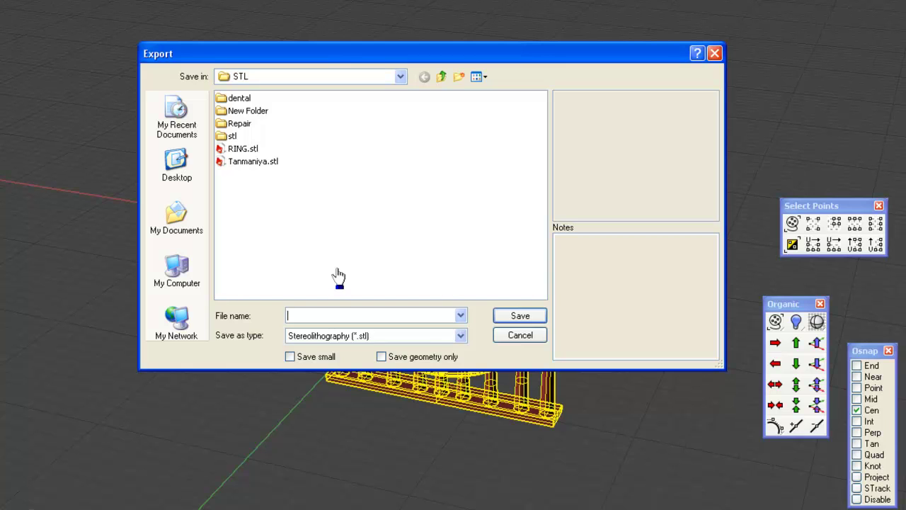
- Save the export as binary ring-2.stl, accepting the default mesh detail options
text(ring-2)
click(521, 316)
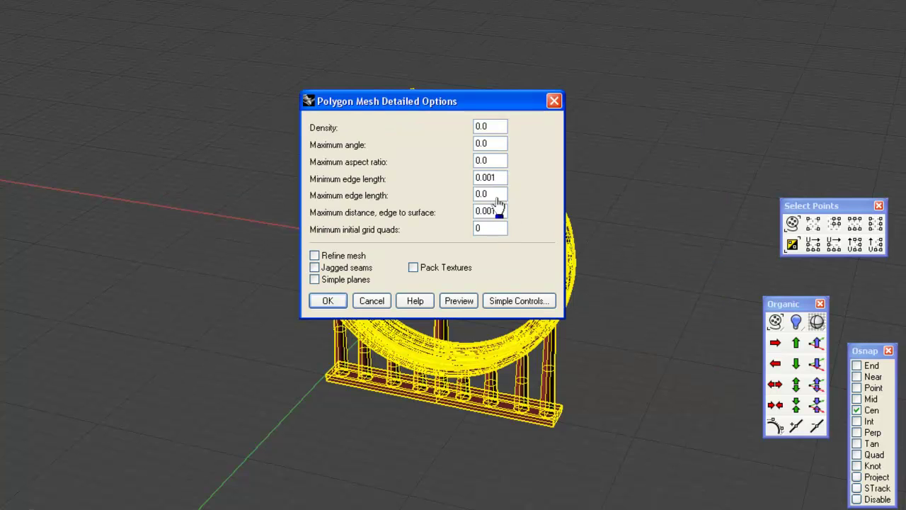
click(328, 301)
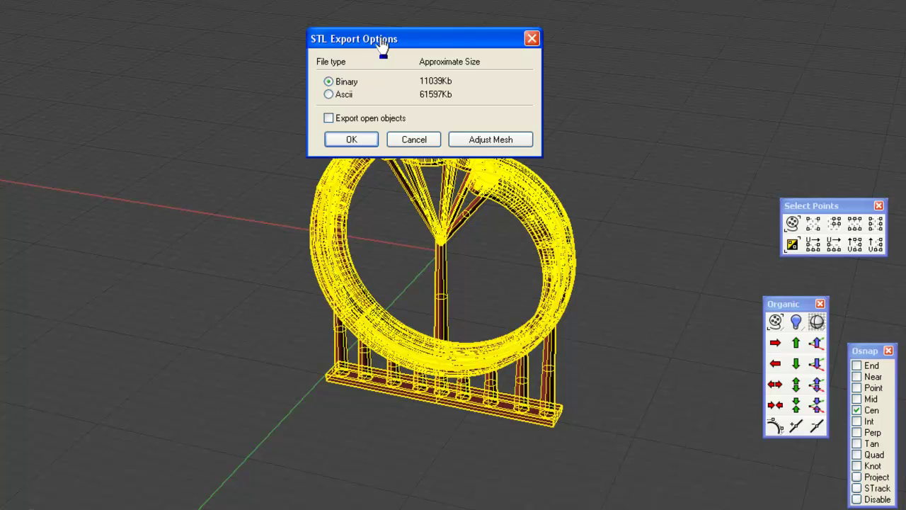
drag(380, 53, 376, 80)
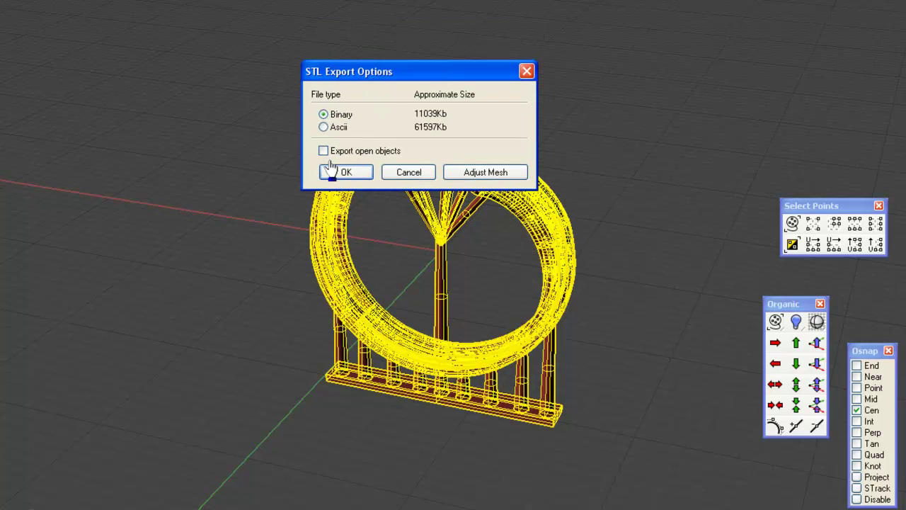
click(345, 172)
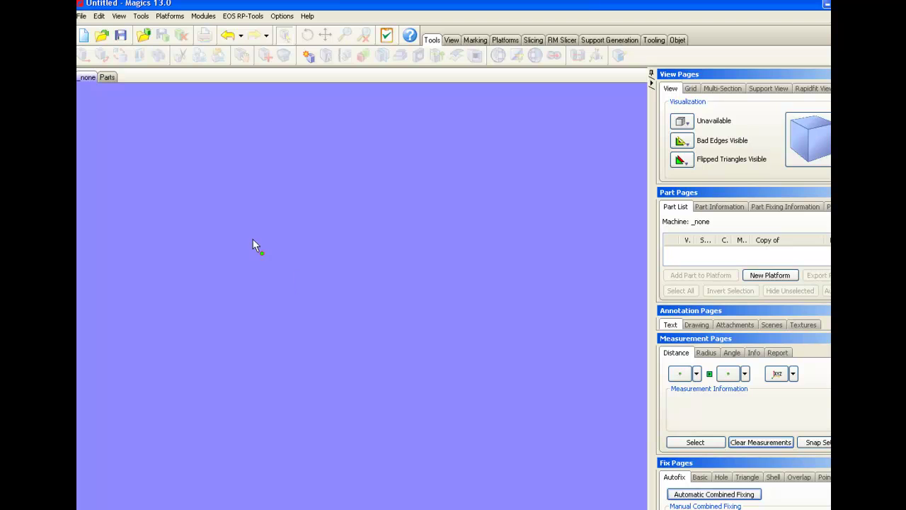
- Import ring-2.stl into Magics and rotate the view to inspect the ring and supports
click(143, 35)
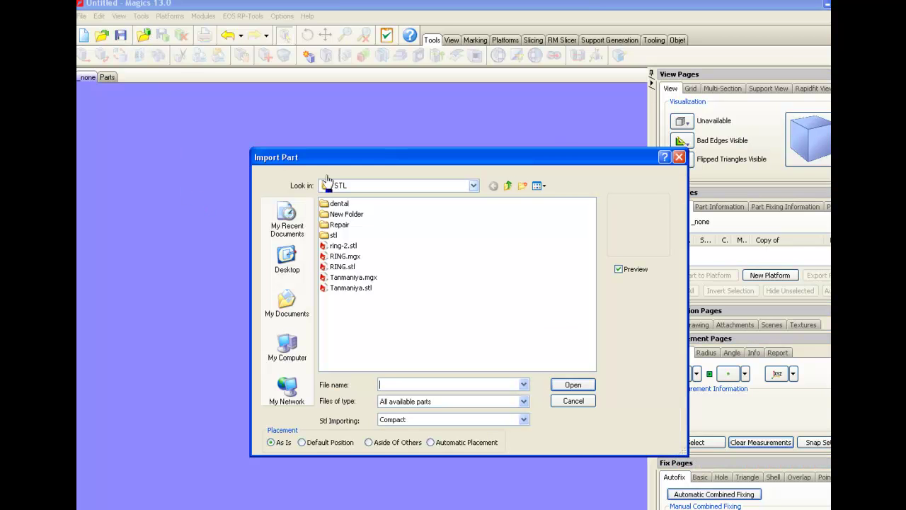
click(344, 245)
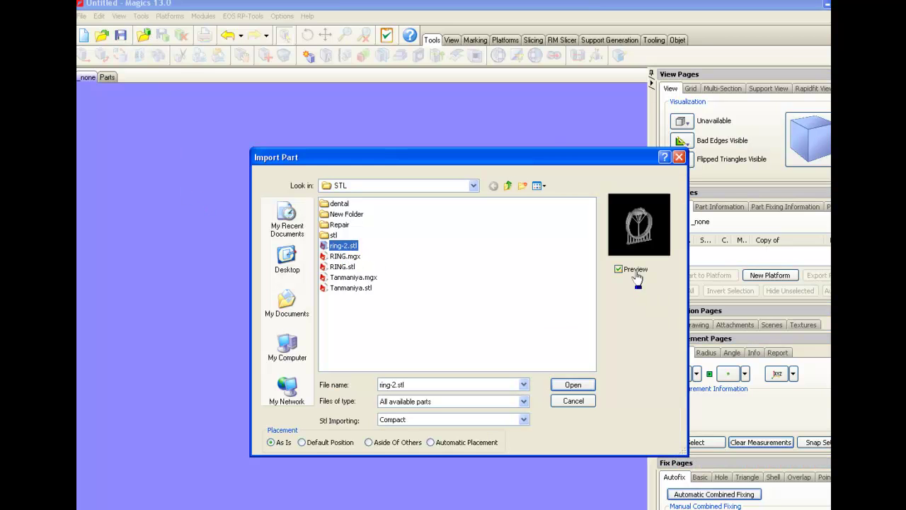
right_click(639, 234)
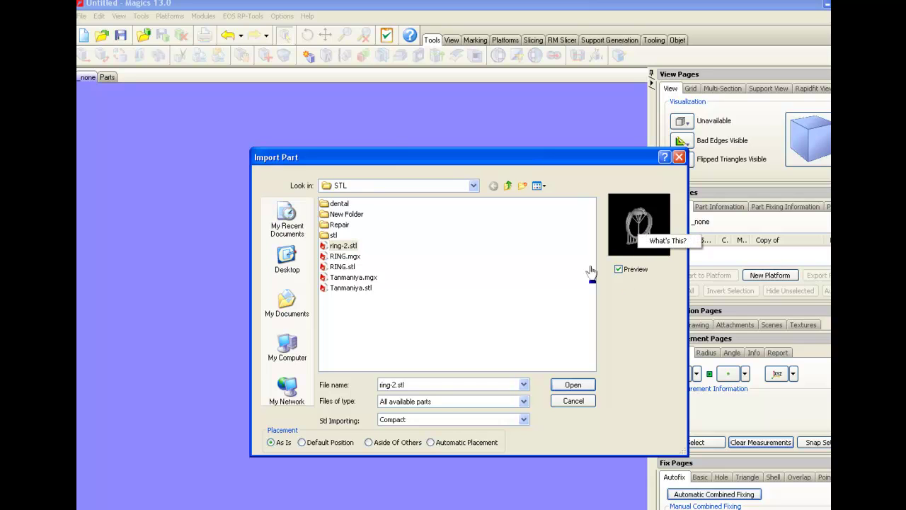
click(624, 333)
click(573, 384)
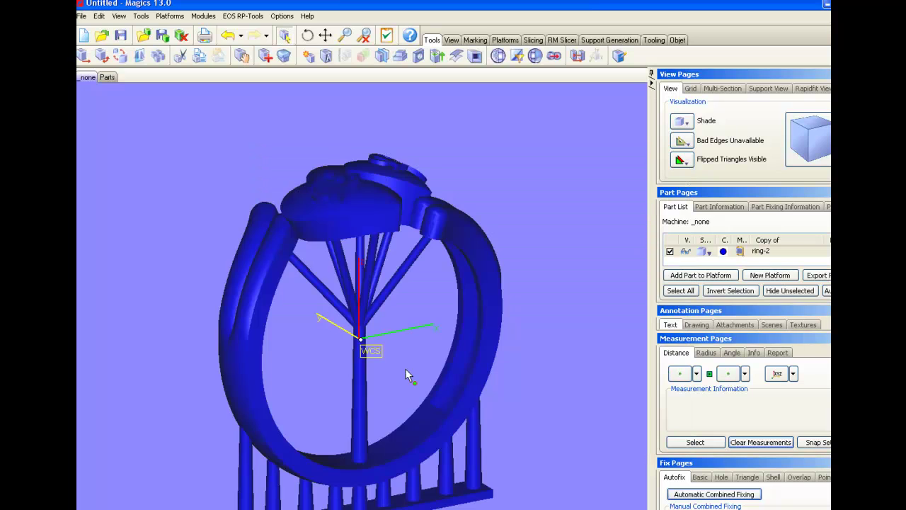
right_drag(406, 374, 359, 300)
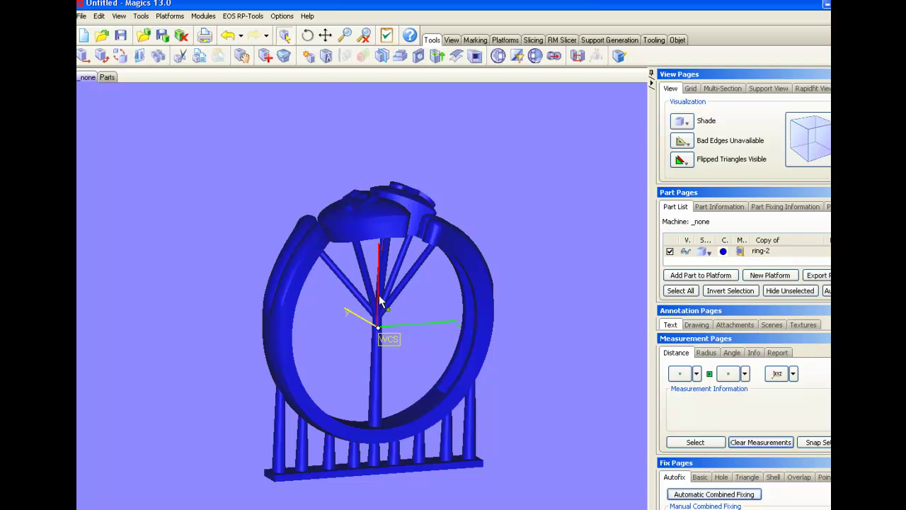
- Open the Fix Wizard on ring-2 and automatically remove its noise shells
click(262, 60)
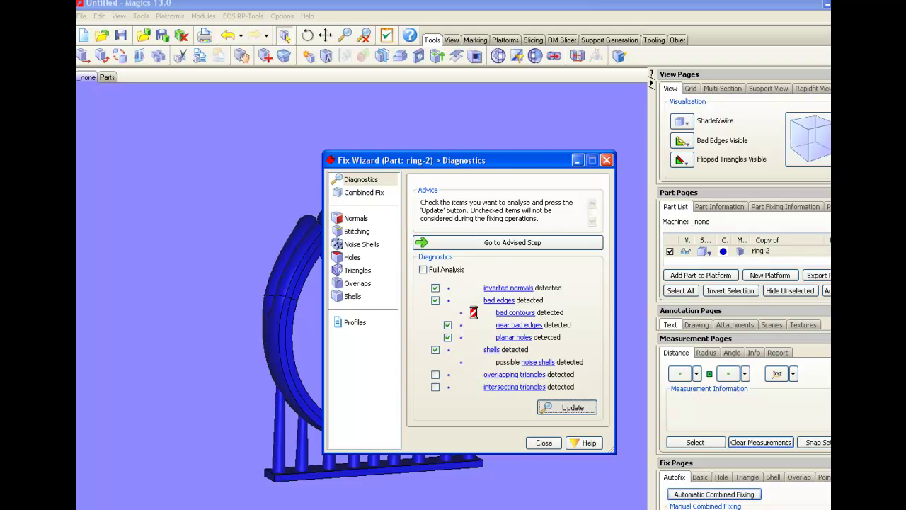
click(496, 244)
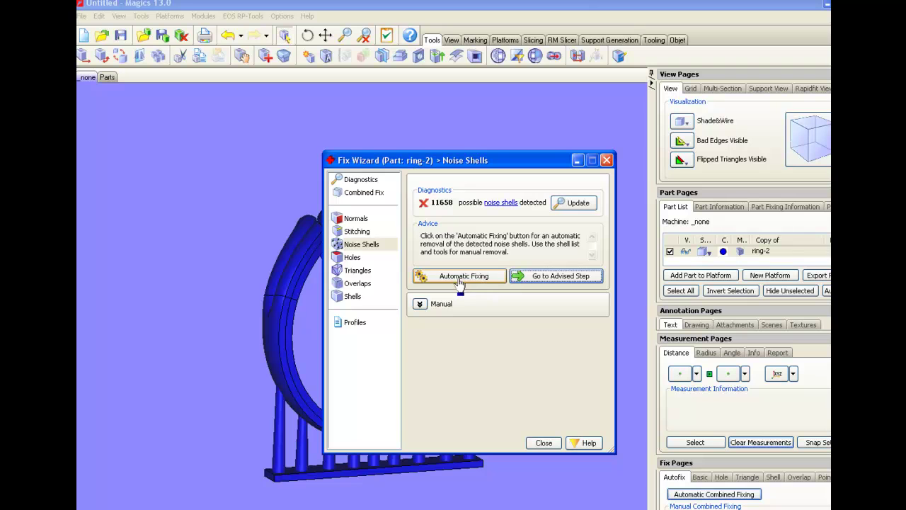
click(459, 279)
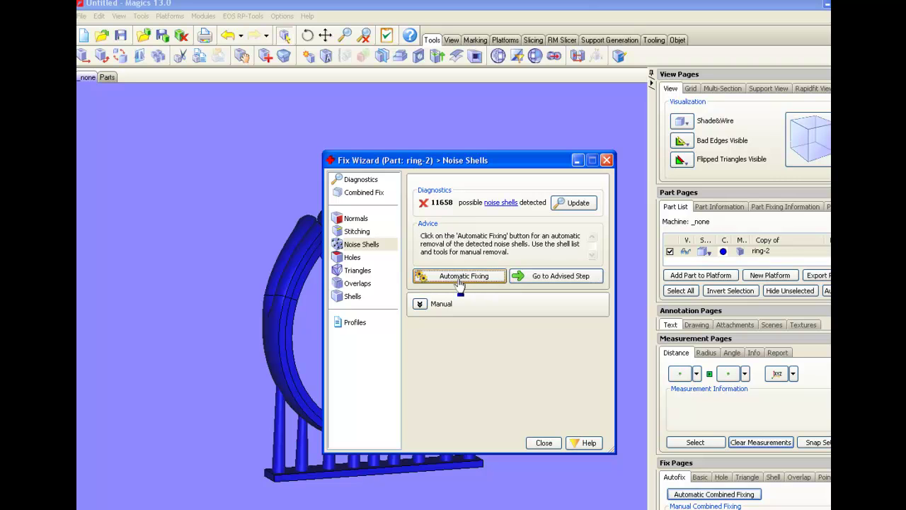
click(525, 279)
click(566, 405)
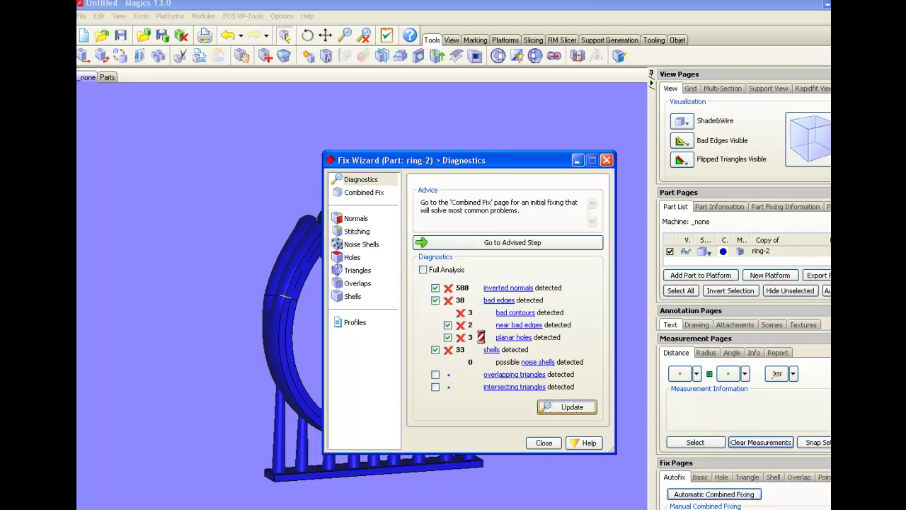
- Run the automatic Combined Fix twice to clear bad edges, then update diagnostics
click(457, 245)
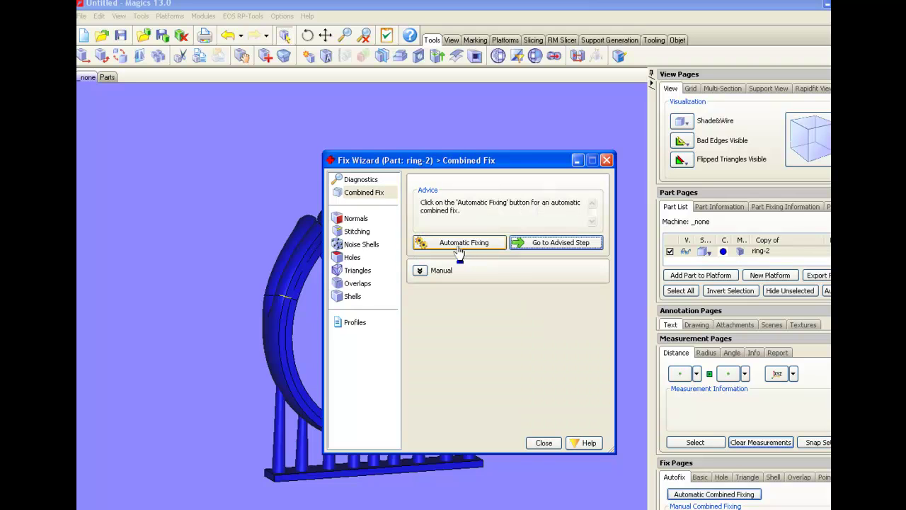
click(457, 245)
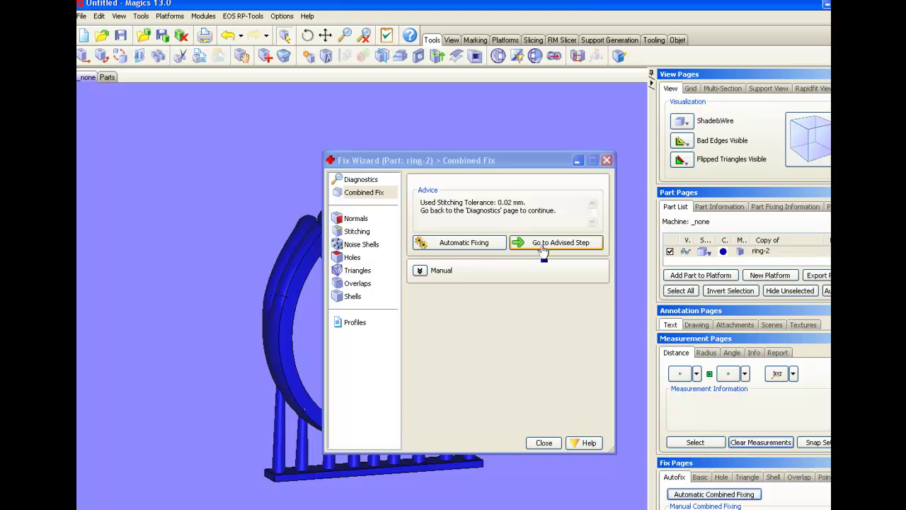
click(543, 242)
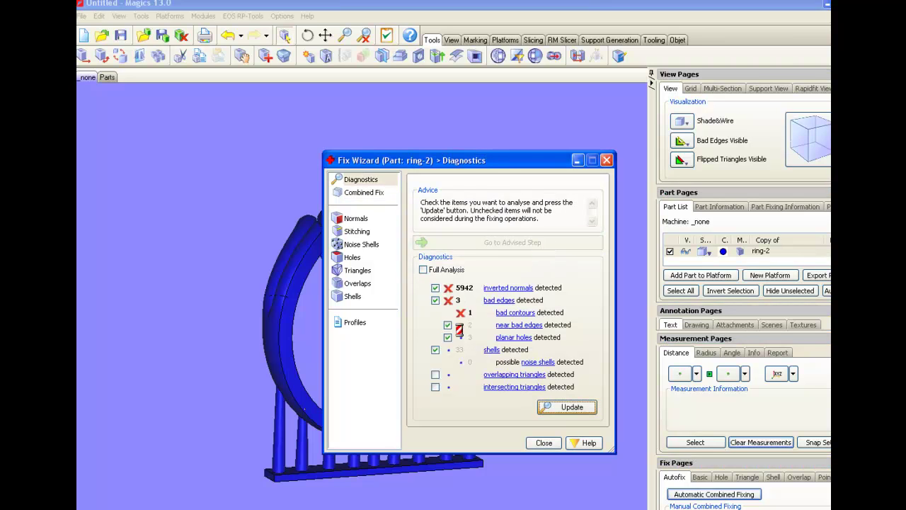
click(473, 245)
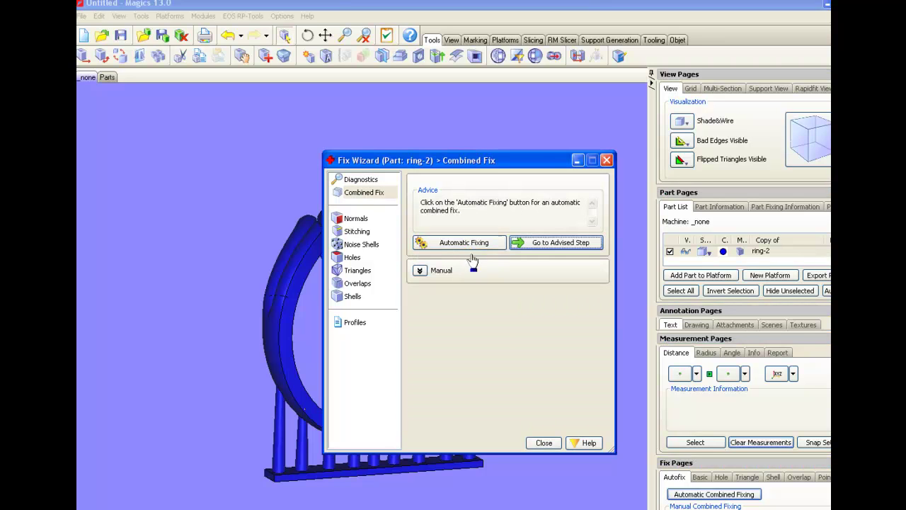
click(466, 243)
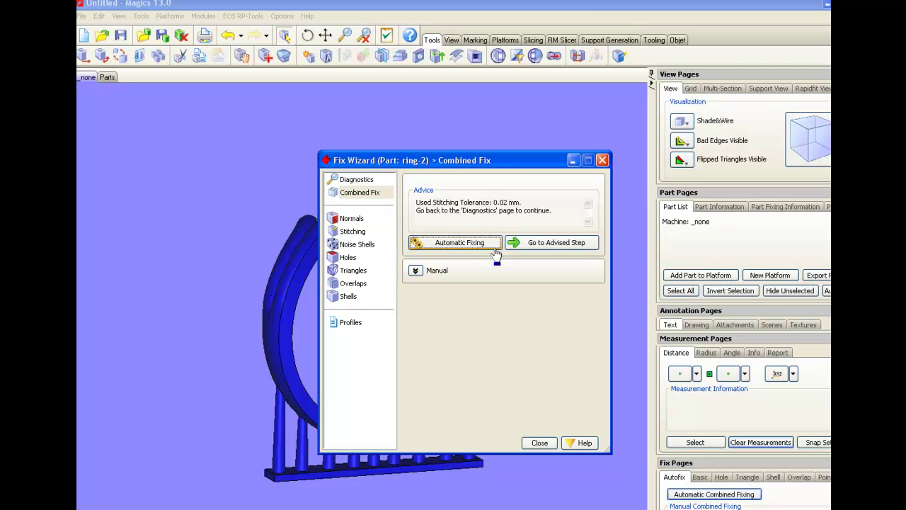
click(539, 244)
click(575, 409)
- Automatically correct the inverted normals and update the diagnostics
click(475, 247)
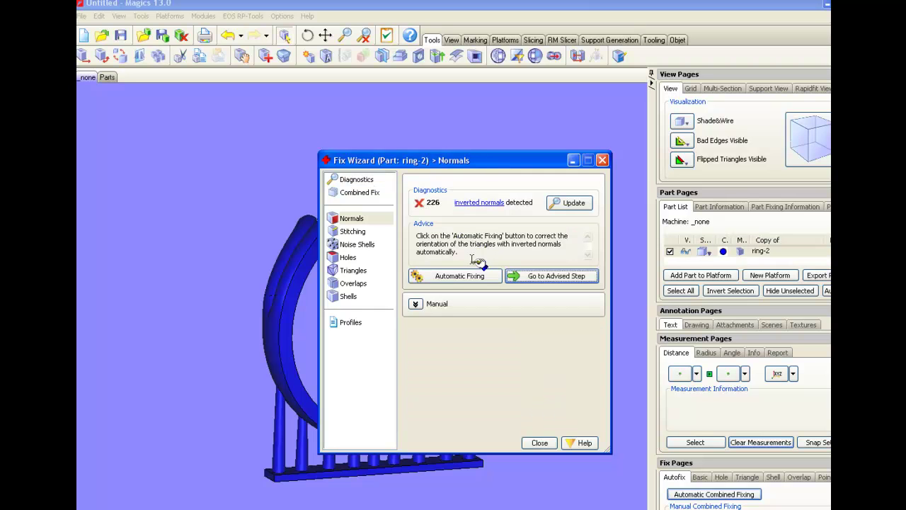
click(447, 276)
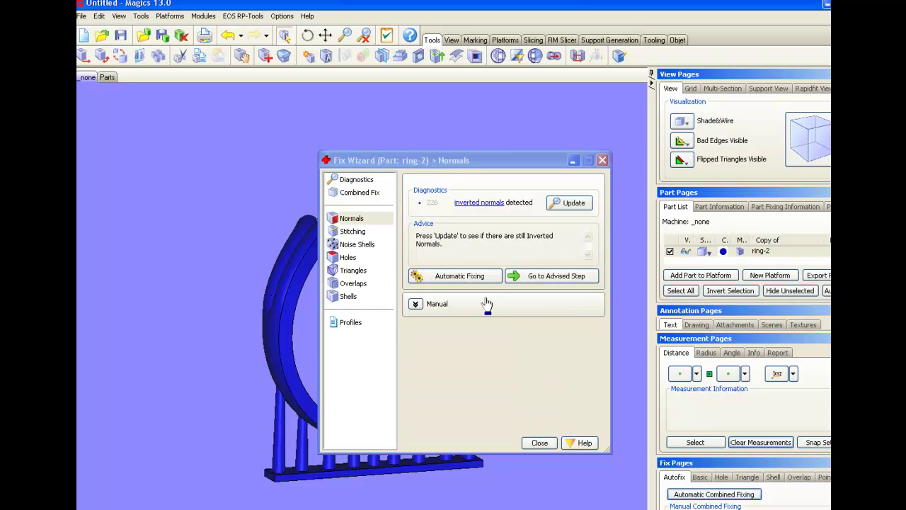
click(532, 277)
click(560, 409)
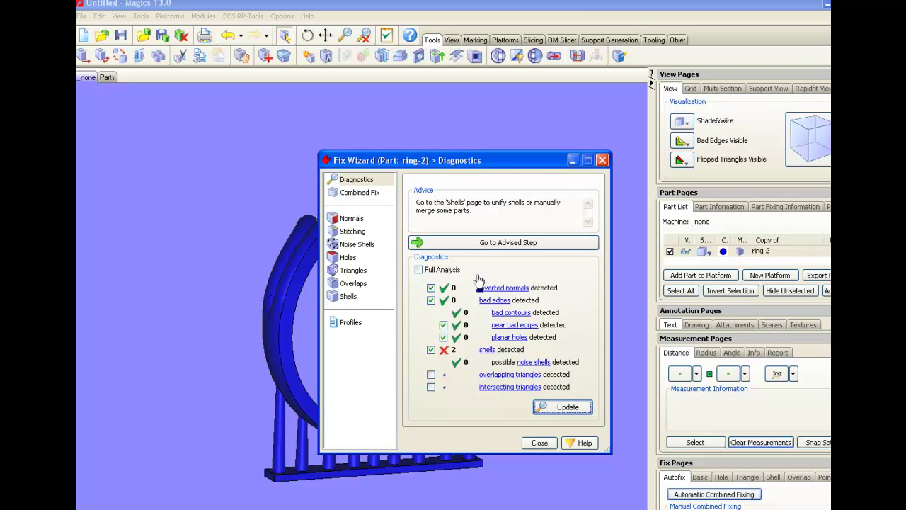
- Delete the stray 226-triangle shell and confirm ring-2 reports no errors
click(466, 244)
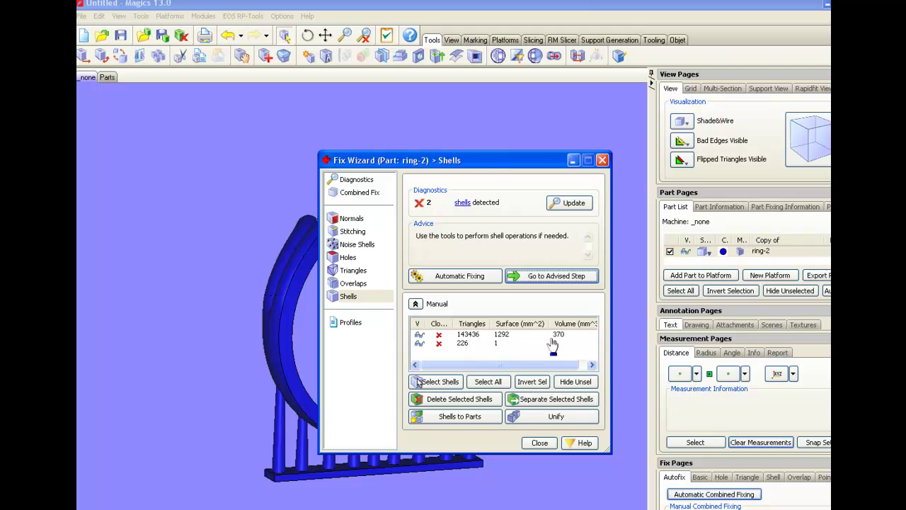
click(494, 344)
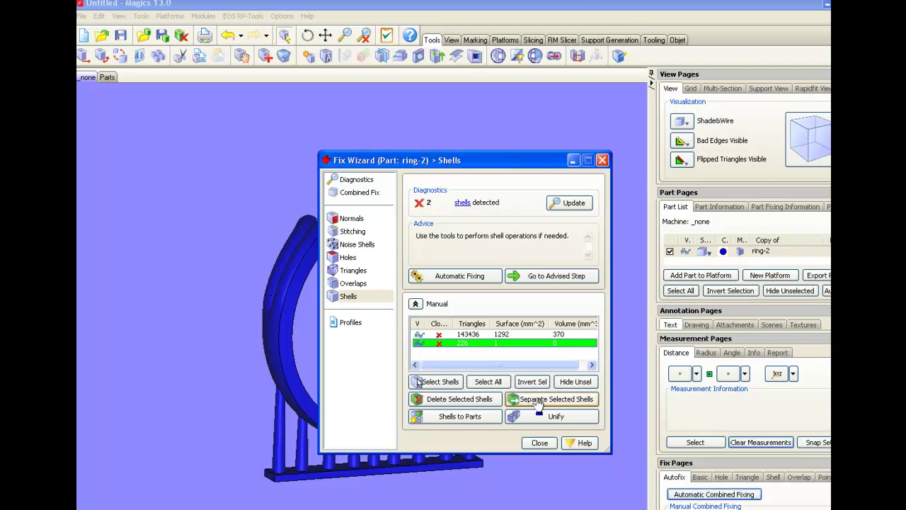
click(460, 400)
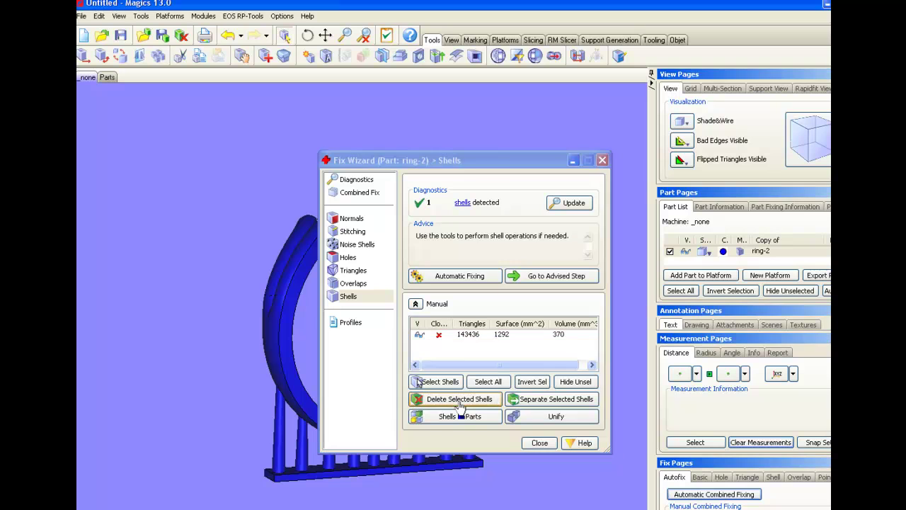
click(557, 276)
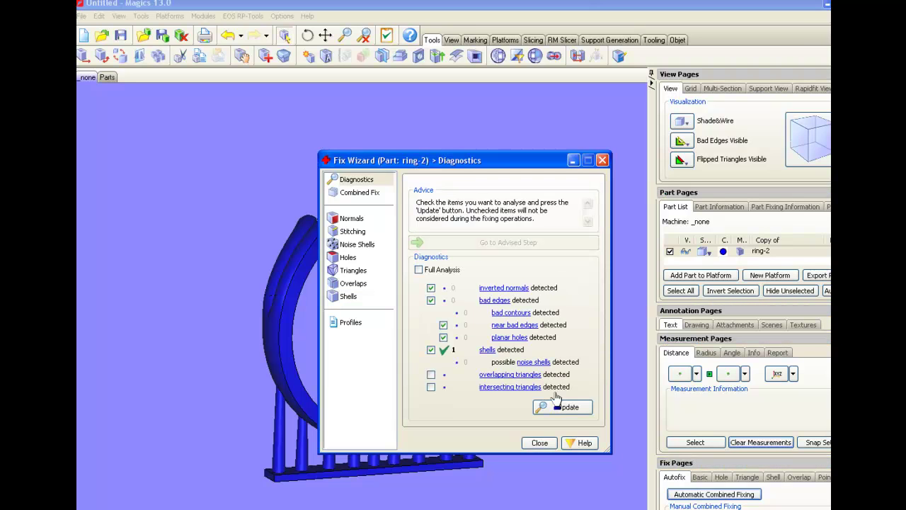
click(555, 407)
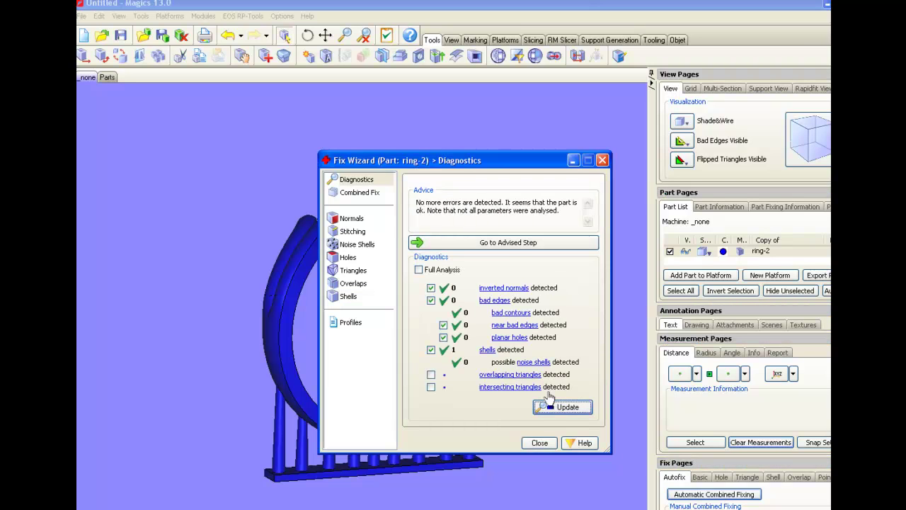
- Close the Fix Wizard and zoom in to inspect the ring's support junctions
click(540, 444)
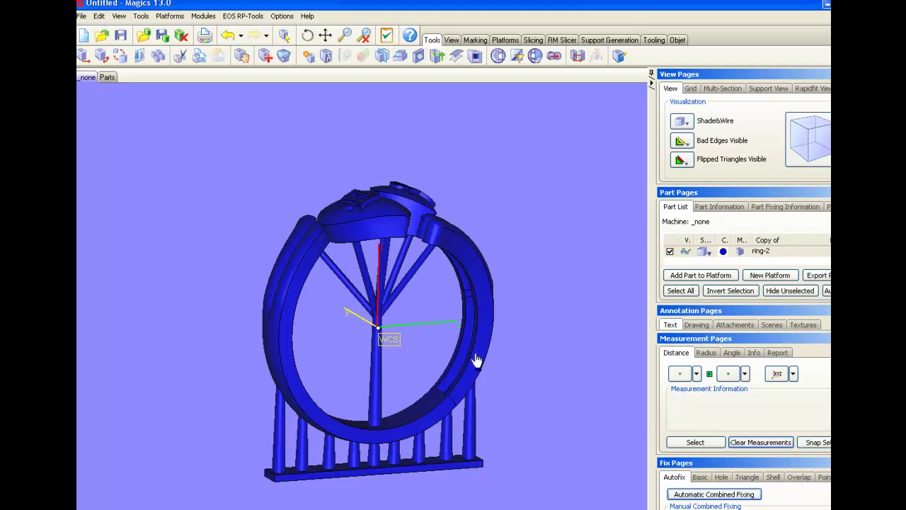
right_drag(471, 349, 459, 371)
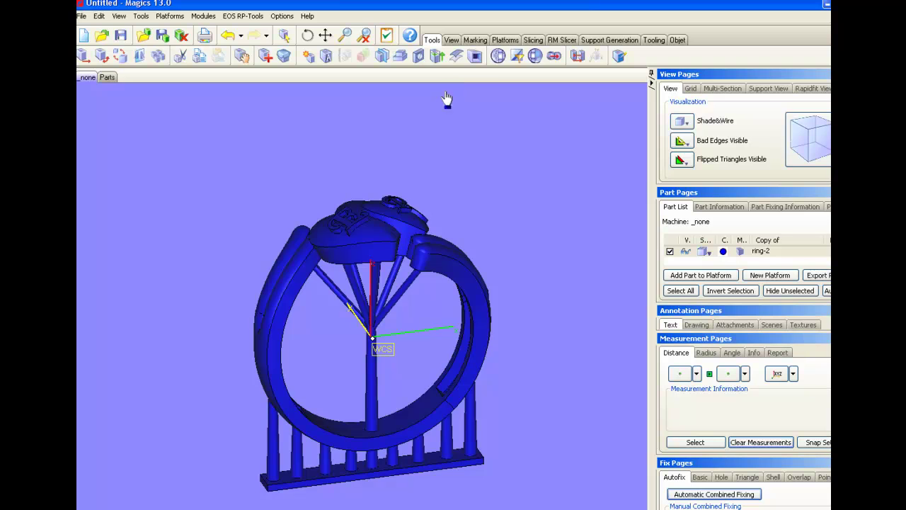
right_drag(445, 158, 432, 226)
scroll(357, 278, up, 3)
right_drag(357, 279, 399, 236)
scroll(364, 253, up, 2)
scroll(324, 244, up, 3)
right_drag(325, 243, 263, 142)
scroll(252, 133, up, 2)
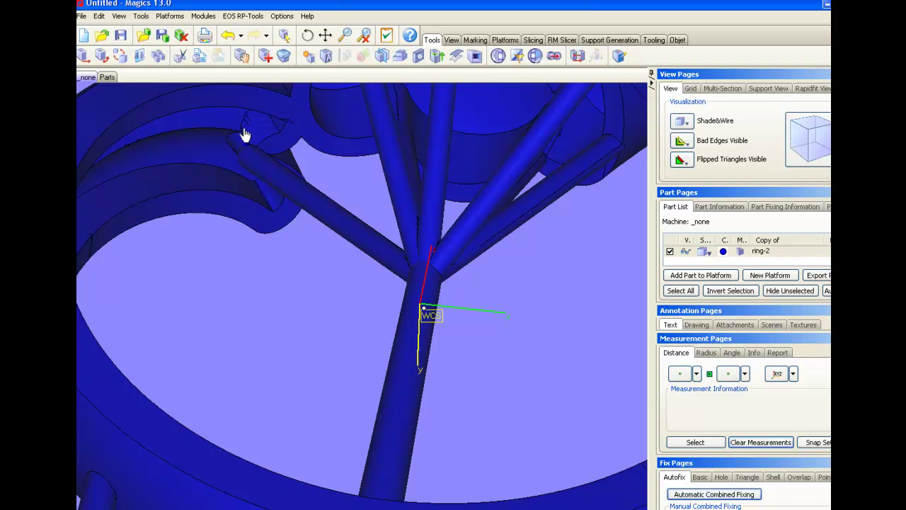
scroll(316, 168, down, 1)
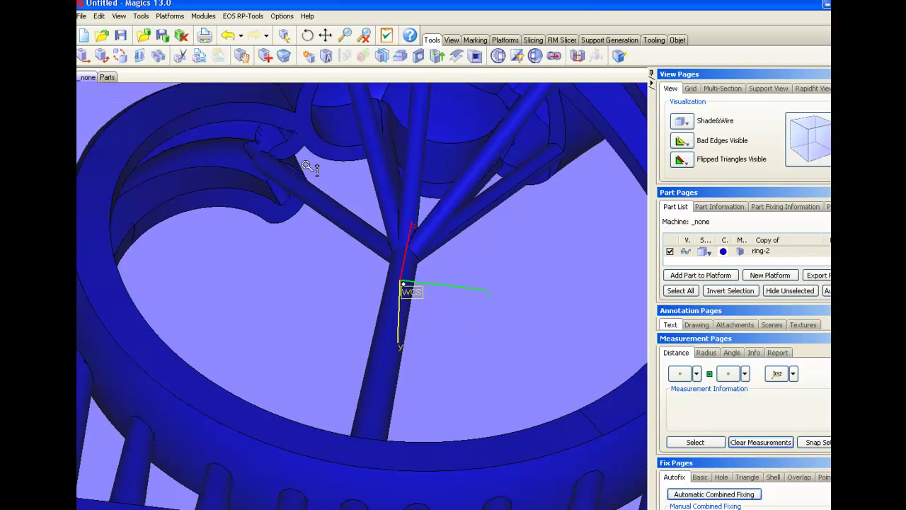
scroll(522, 138, up, 2)
right_drag(522, 137, 514, 162)
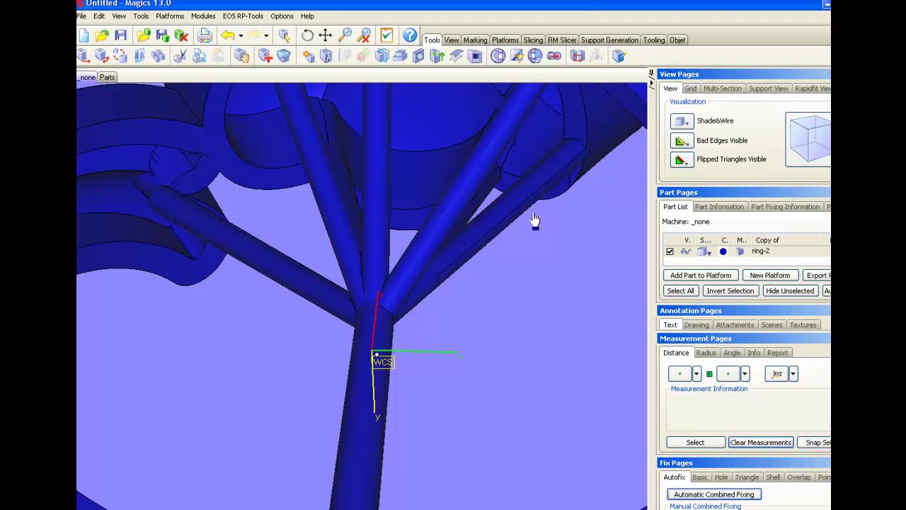
scroll(527, 223, down, 2)
right_drag(465, 196, 496, 146)
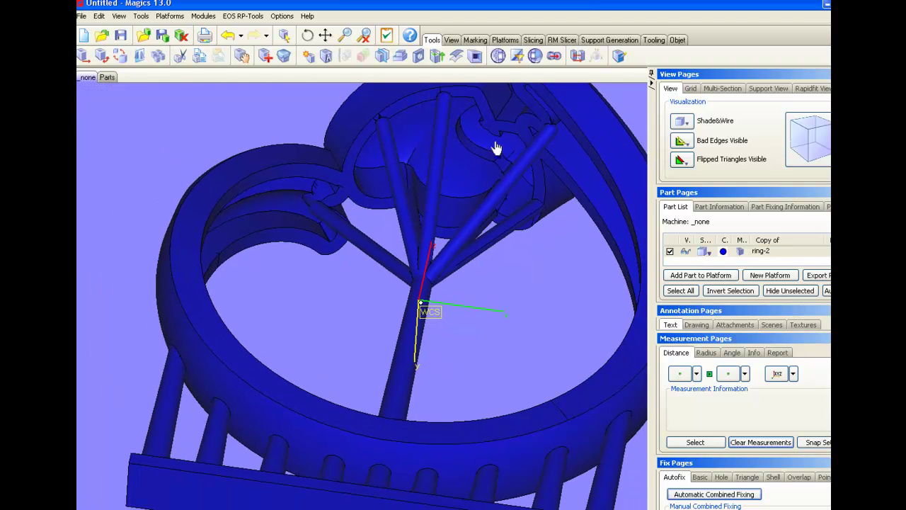
- Apply the sharp triangle filter at 0.020 mm to the ring
click(516, 57)
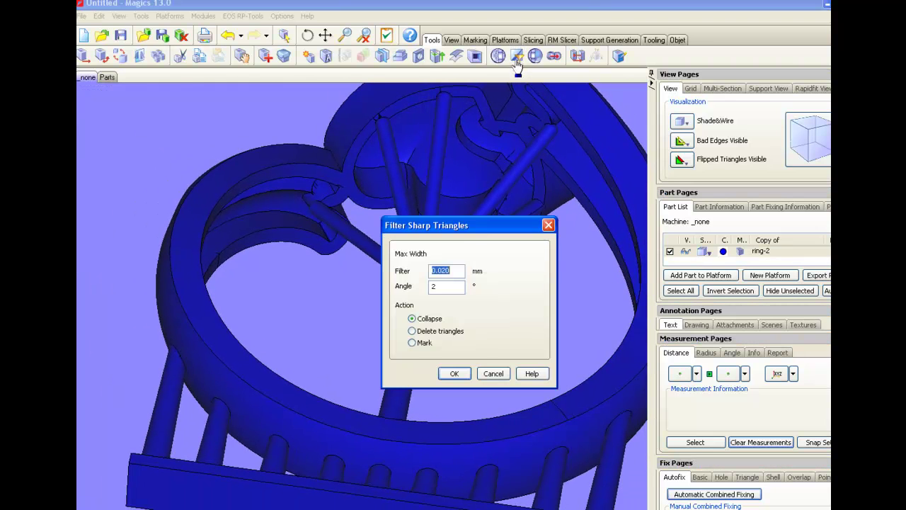
click(461, 276)
click(455, 374)
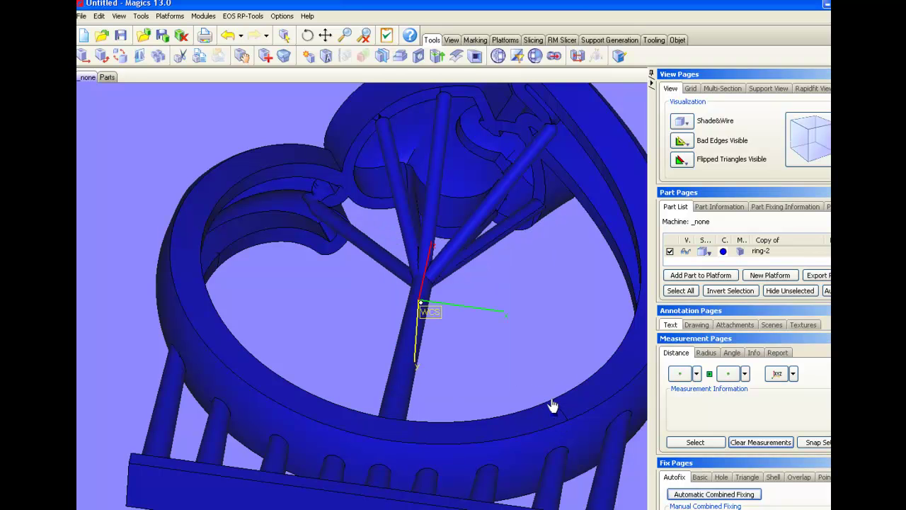
right_drag(540, 372, 415, 211)
- Recheck ring-2 in the Fix Wizard for errors, then close it and inspect the supports
click(268, 60)
click(568, 406)
click(544, 442)
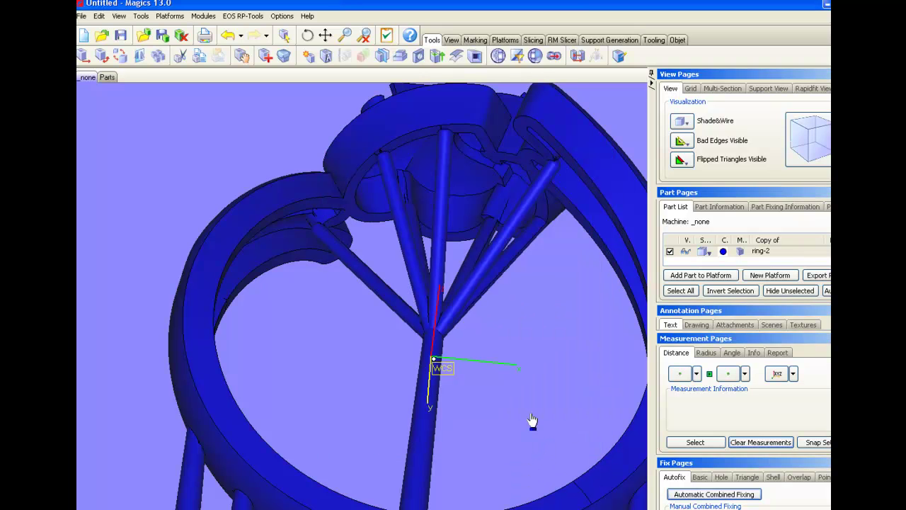
scroll(450, 277, down, 3)
right_drag(451, 277, 446, 312)
scroll(453, 274, up, 3)
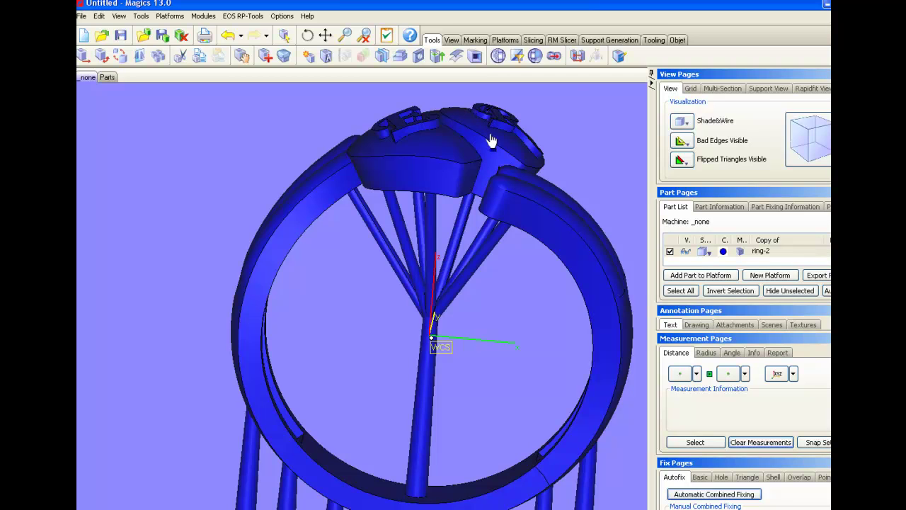
- From the Platforms tools, apply 0.16 mm Z-Compensation to ring-2 and inspect the result
click(504, 41)
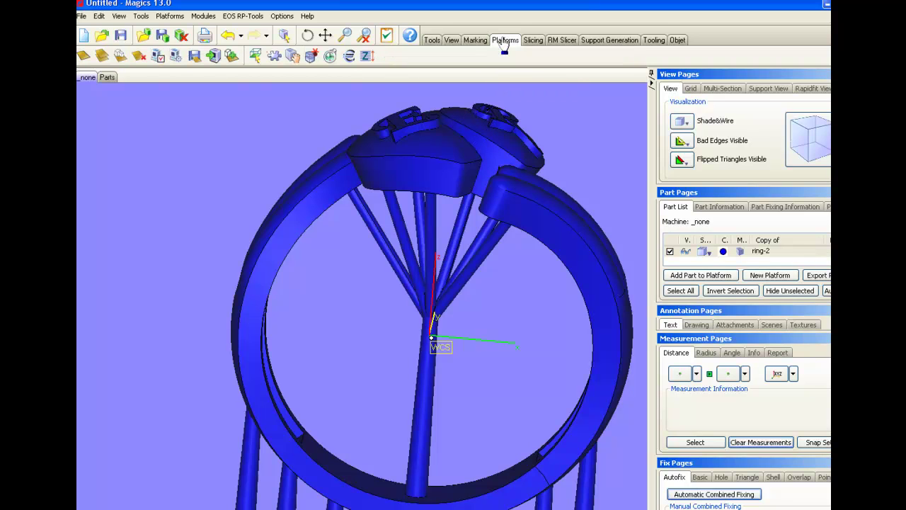
click(366, 57)
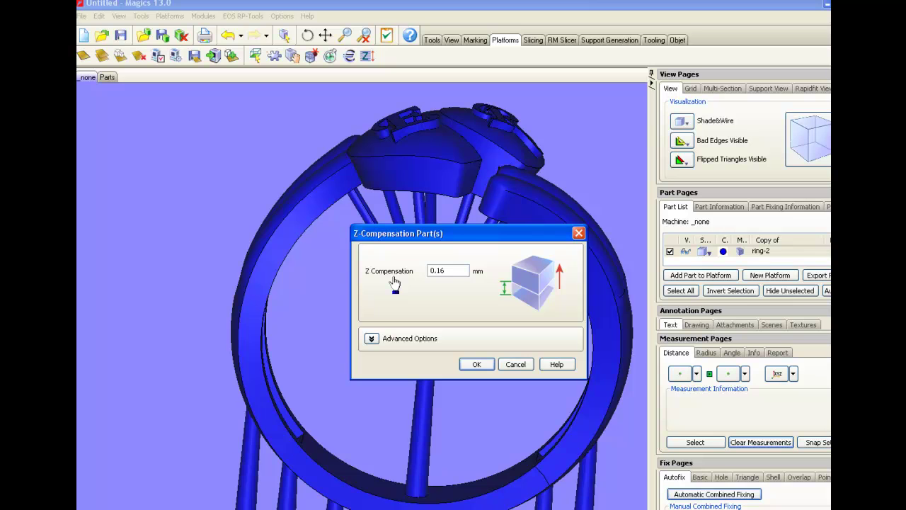
click(477, 366)
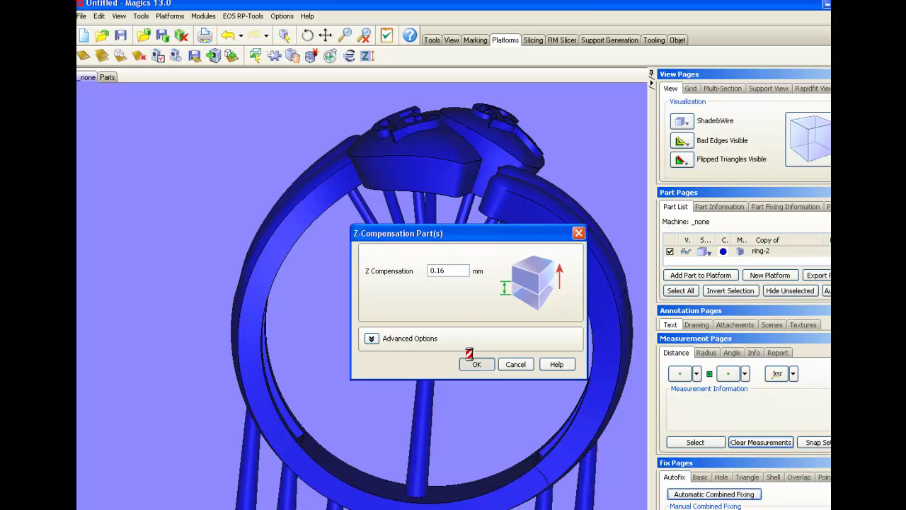
right_drag(451, 356, 446, 287)
- Diagnose the compensated ring in the Fix Wizard and auto-remove its 13 noise shells
click(431, 40)
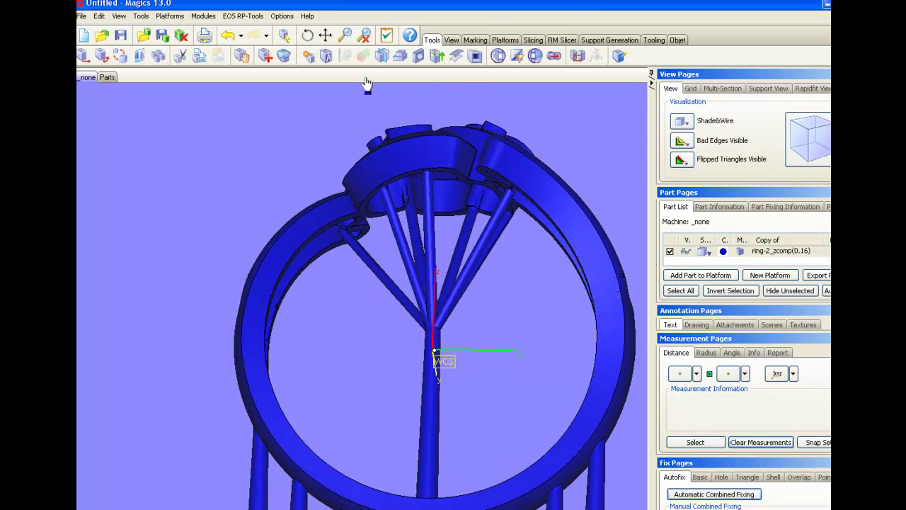
click(272, 63)
click(567, 406)
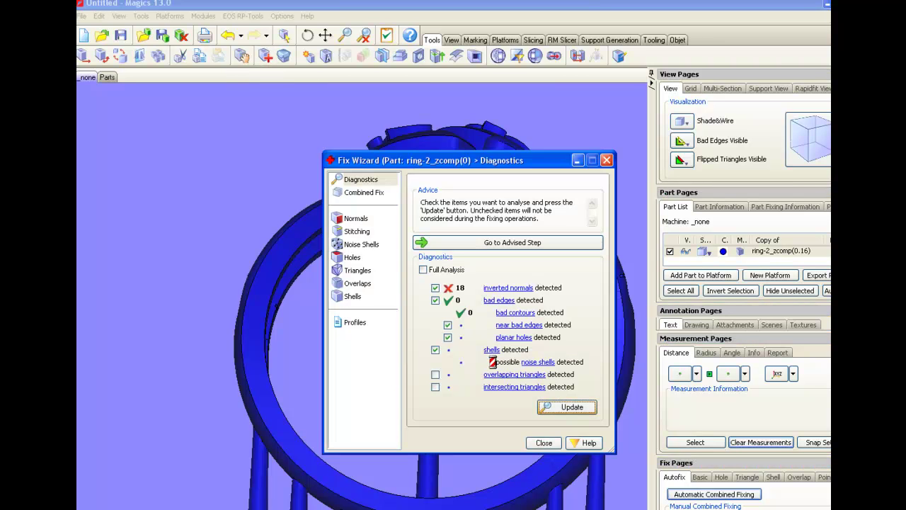
click(477, 243)
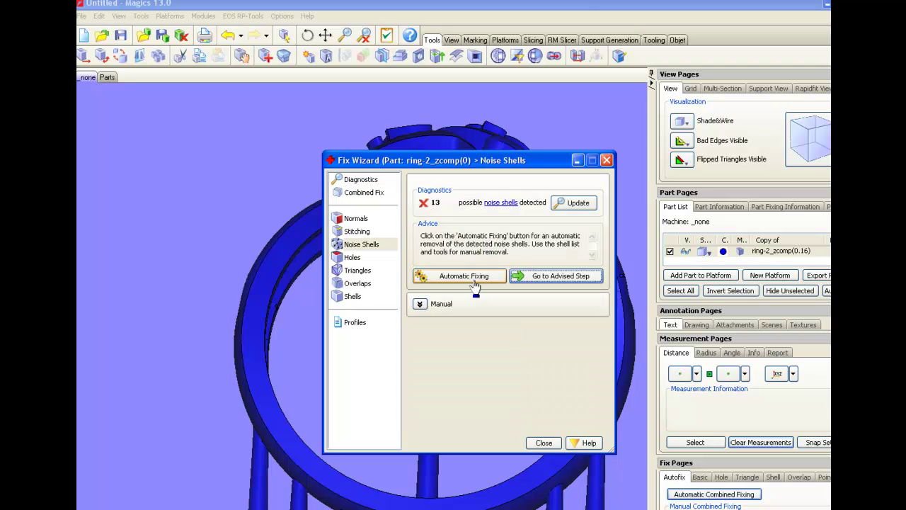
click(472, 277)
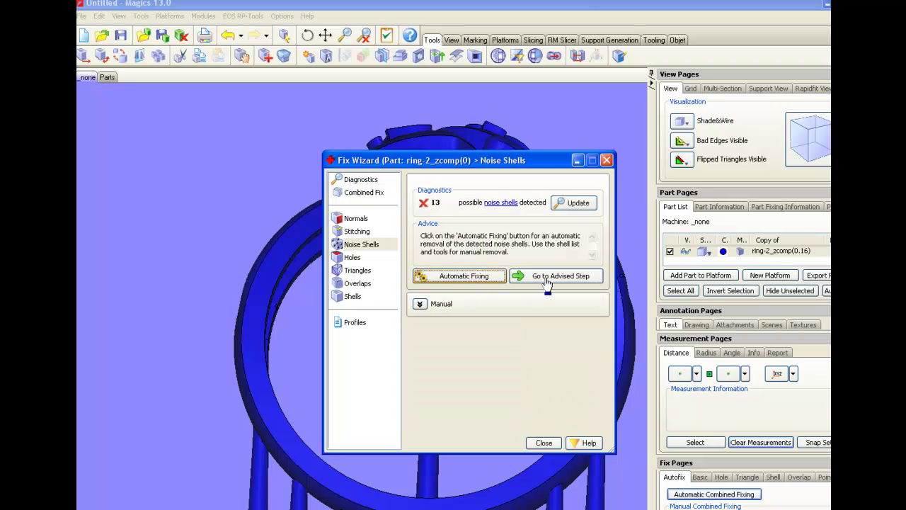
click(542, 280)
click(577, 406)
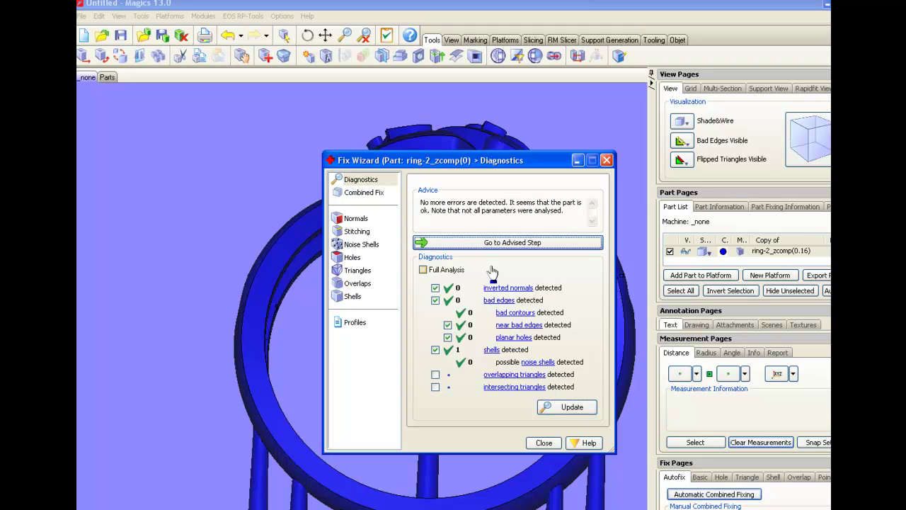
- Close the Fix Wizard and translate the ring and supports to absolute Z 0
click(544, 443)
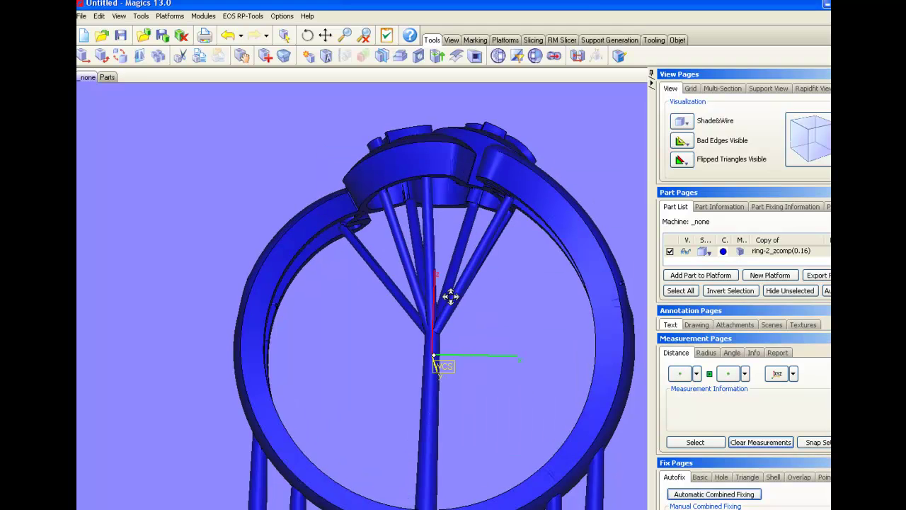
mouse_move(451, 303)
right_down()
mouse_move(447, 318)
mouse_move(444, 304)
right_up()
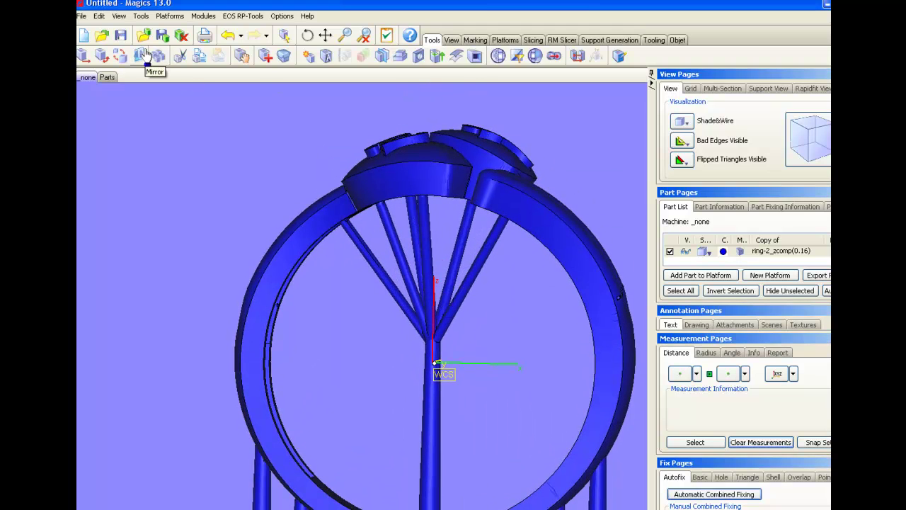
click(85, 56)
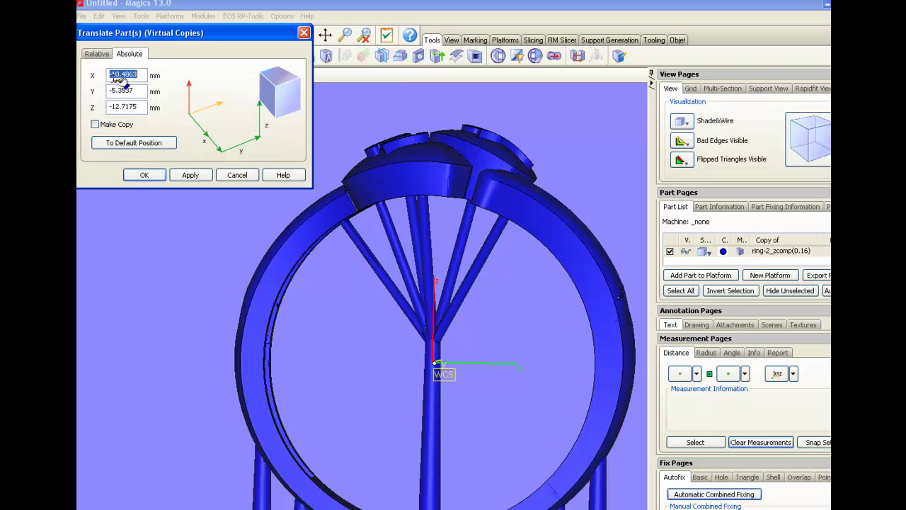
drag(130, 31, 241, 75)
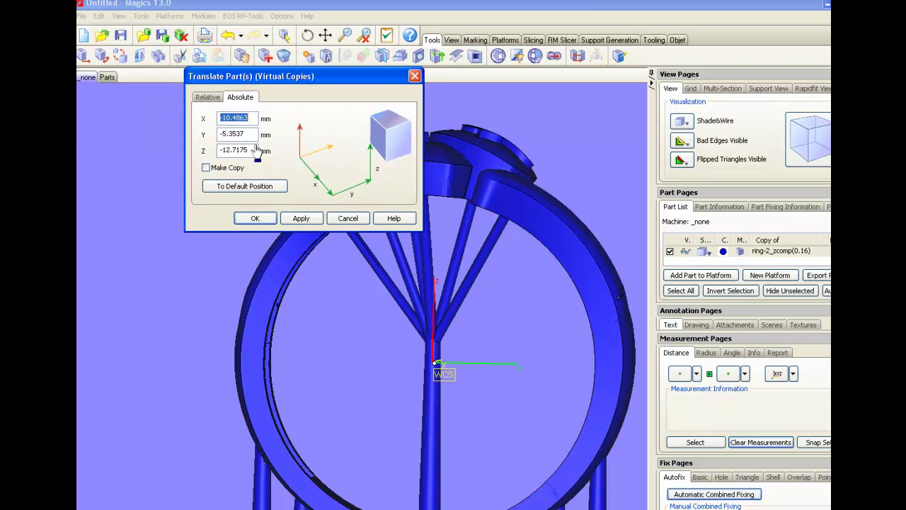
drag(249, 150, 155, 151)
text(0)
click(302, 219)
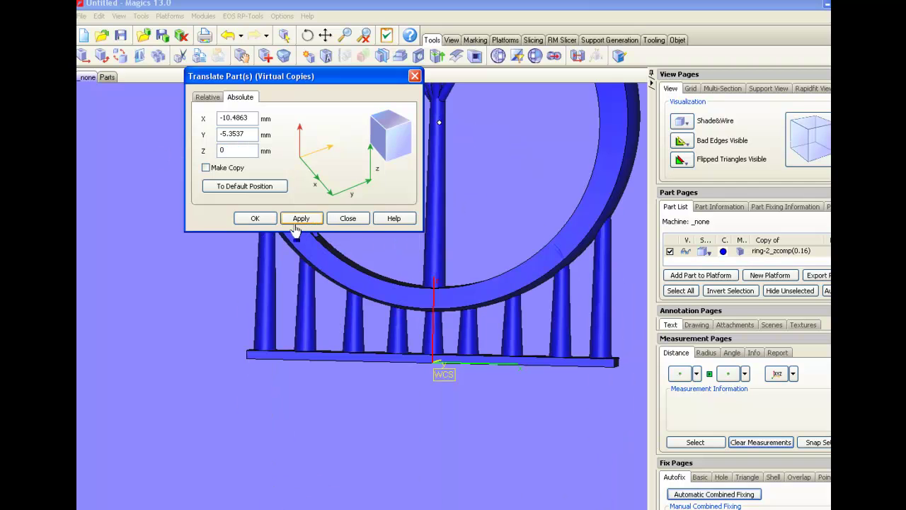
click(256, 218)
scroll(430, 384, down, 3)
right_drag(431, 384, 424, 263)
scroll(419, 273, up, 3)
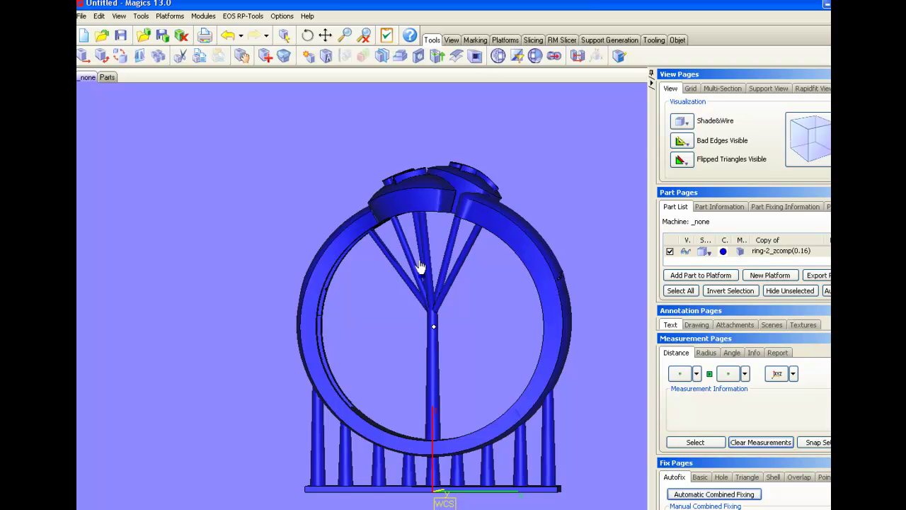
- Open Slice selected and set SLC format, 0.03 mm layer thickness and 0.05 mm tool compensation
click(533, 40)
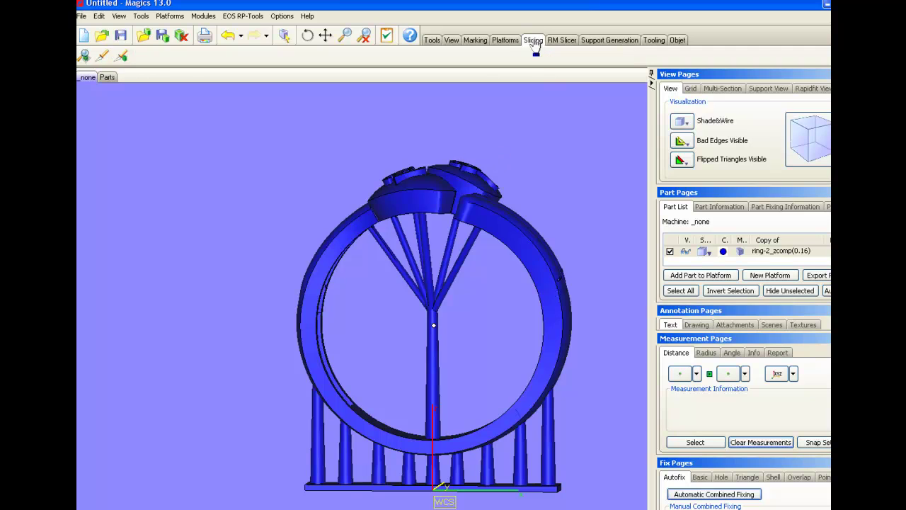
click(121, 56)
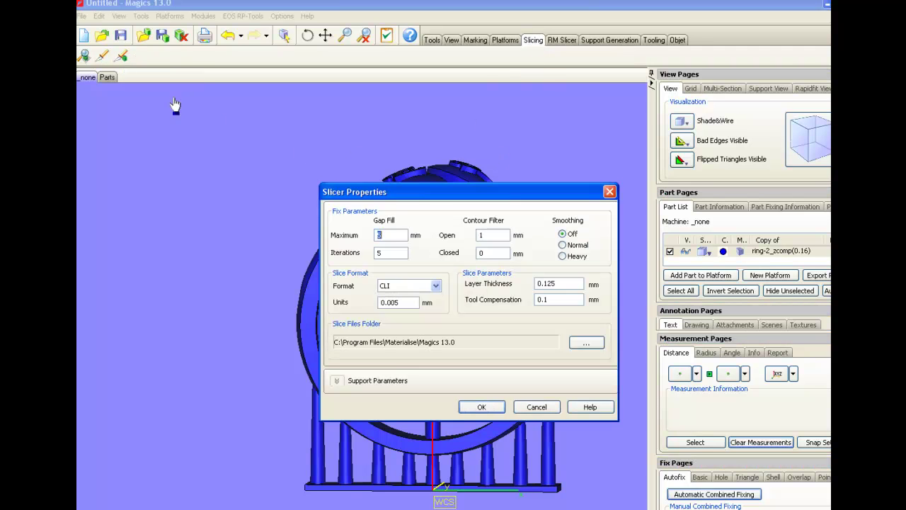
click(436, 286)
click(421, 304)
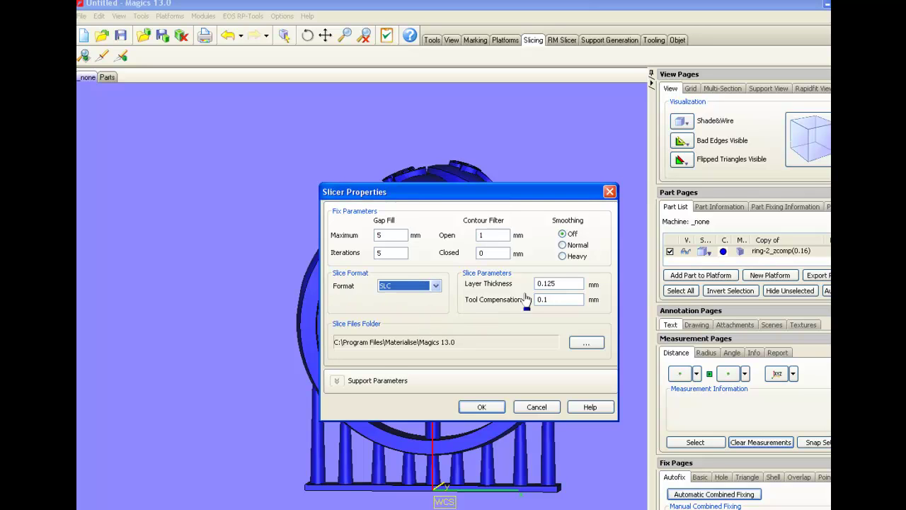
drag(571, 286, 498, 284)
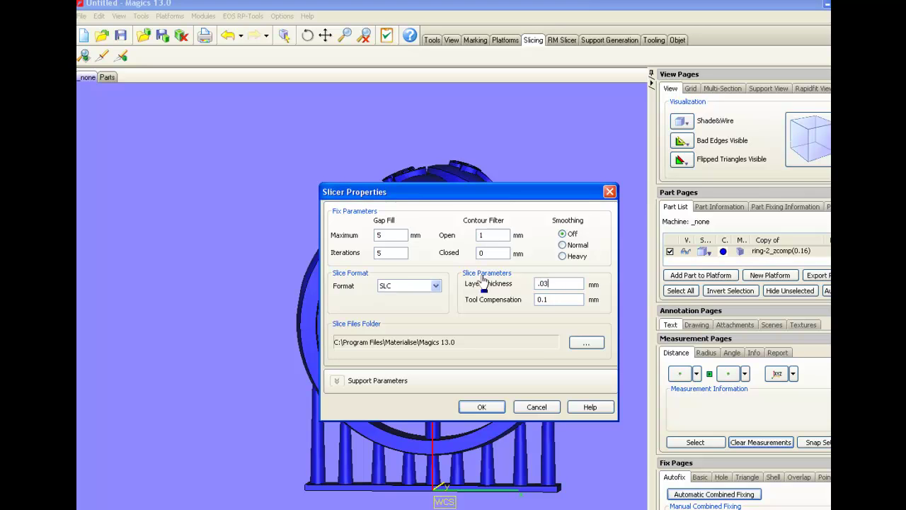
drag(570, 300, 501, 300)
text(.05)
drag(467, 192, 440, 191)
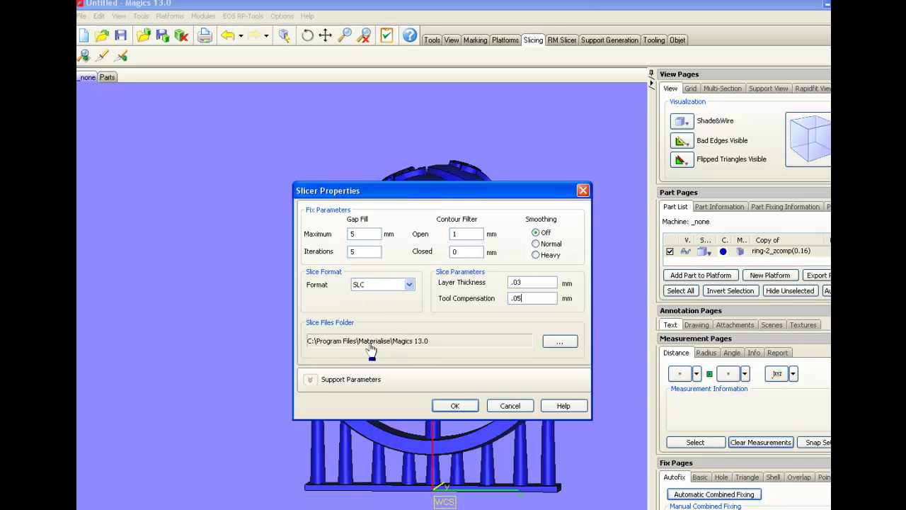
- Browse for the slice files folder, collapsing the drive tree to reach the desktop folders
click(563, 346)
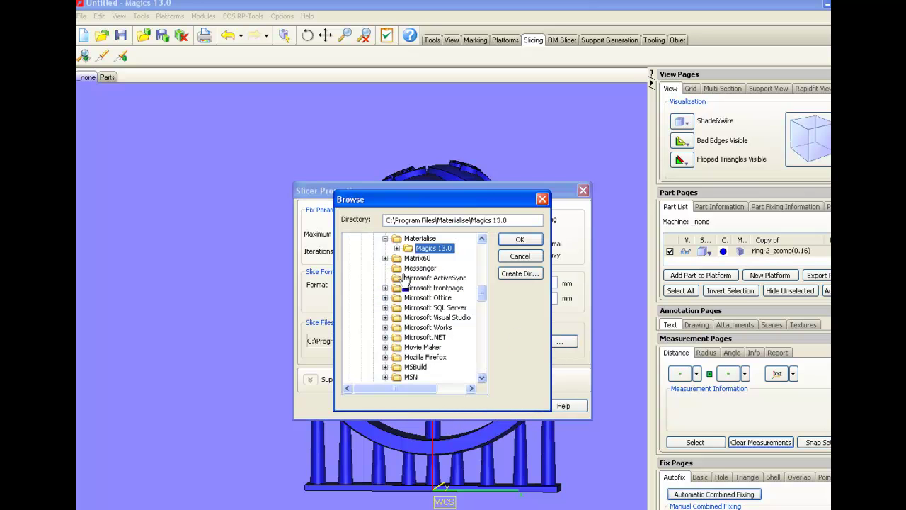
click(385, 238)
scroll(385, 255, up, 12)
click(362, 259)
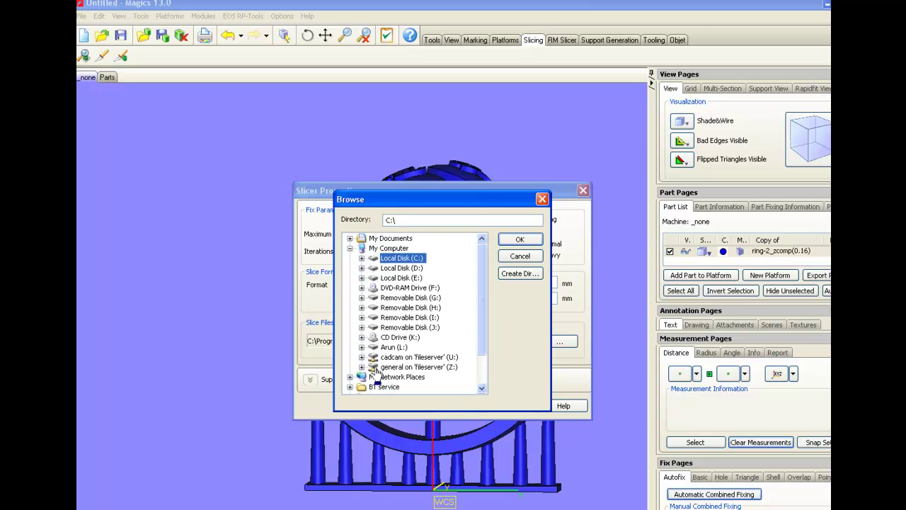
click(361, 347)
click(362, 317)
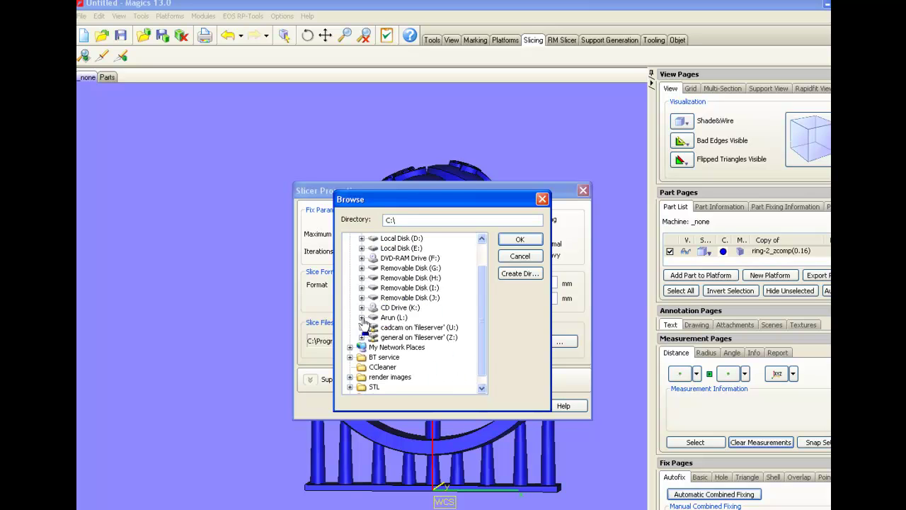
scroll(386, 306, up, 1)
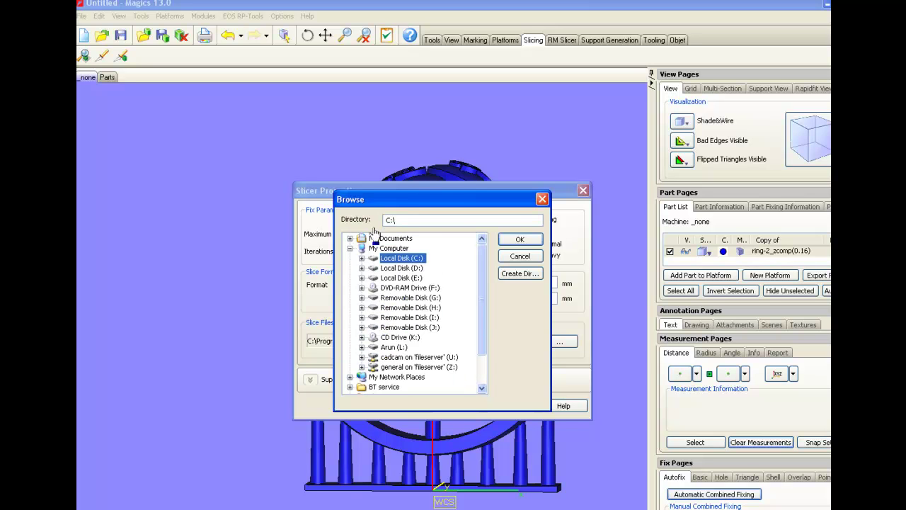
click(350, 248)
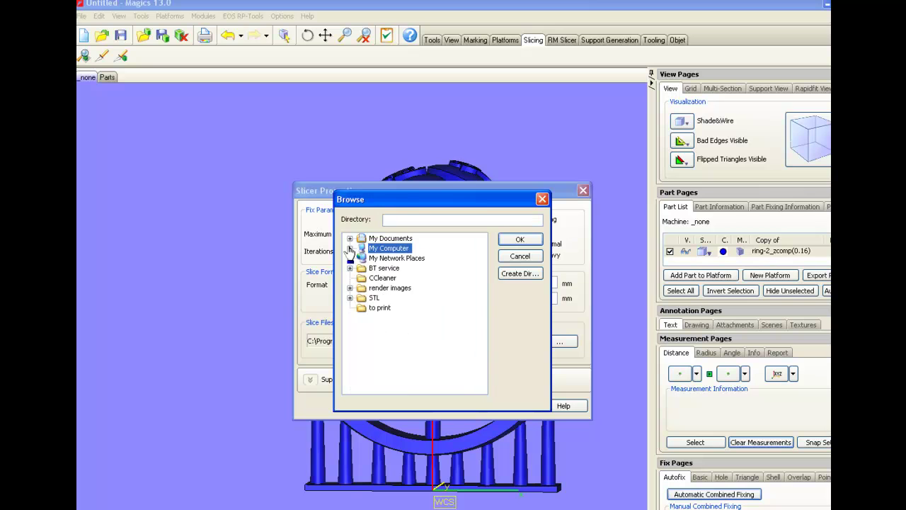
- Select Desktop\STL\stl as the slice files folder and confirm it
click(375, 299)
click(350, 298)
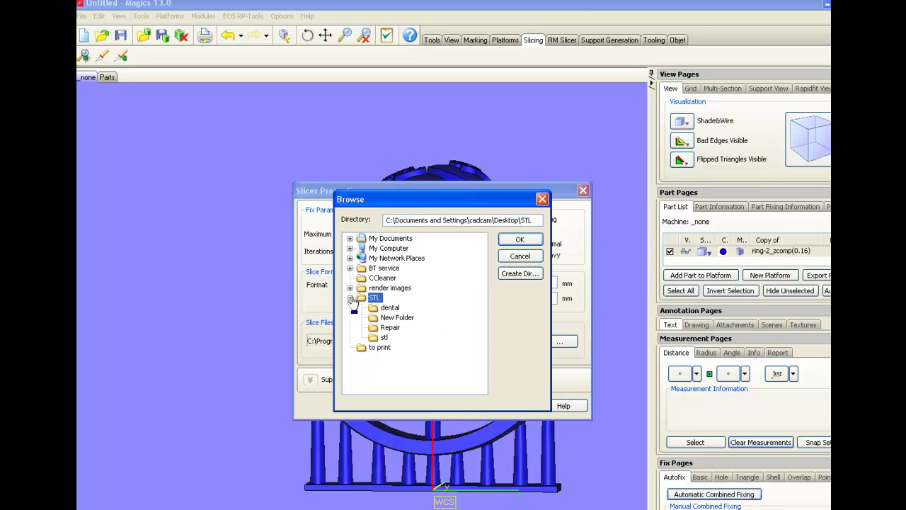
click(350, 298)
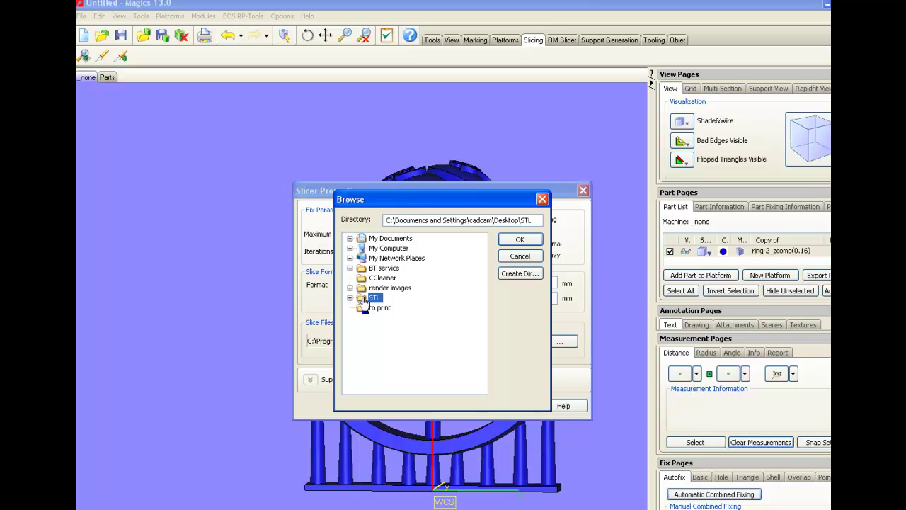
click(350, 299)
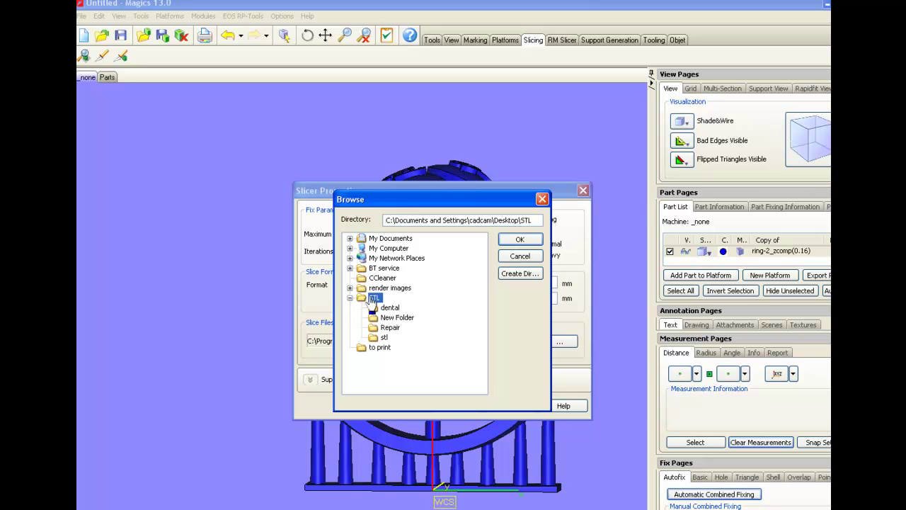
click(386, 338)
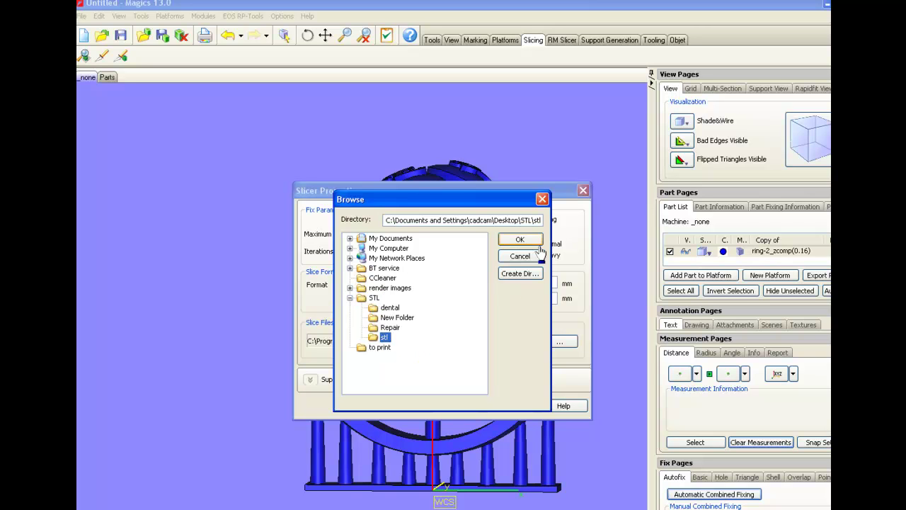
click(520, 240)
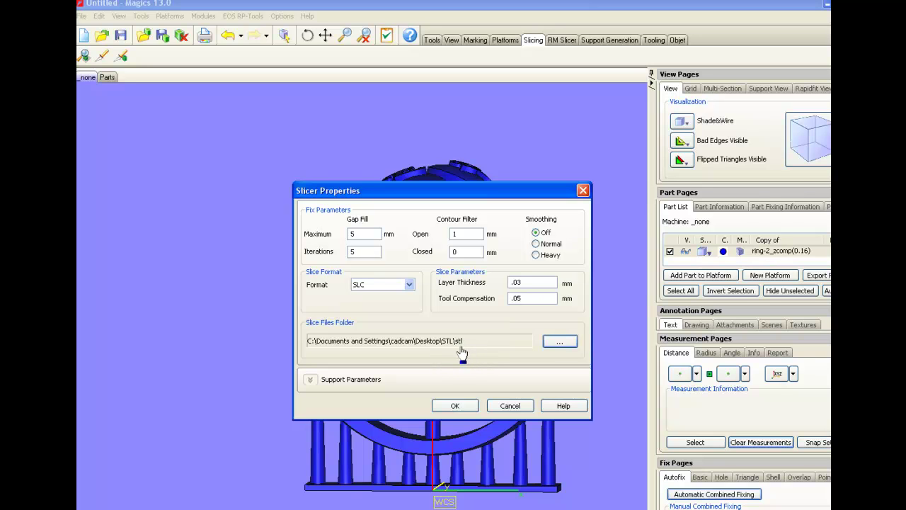
- Accept the 0.03 layer thickness settings and slice the ring to ring-2_zcomp(0.16).slc
double_click(524, 283)
click(460, 408)
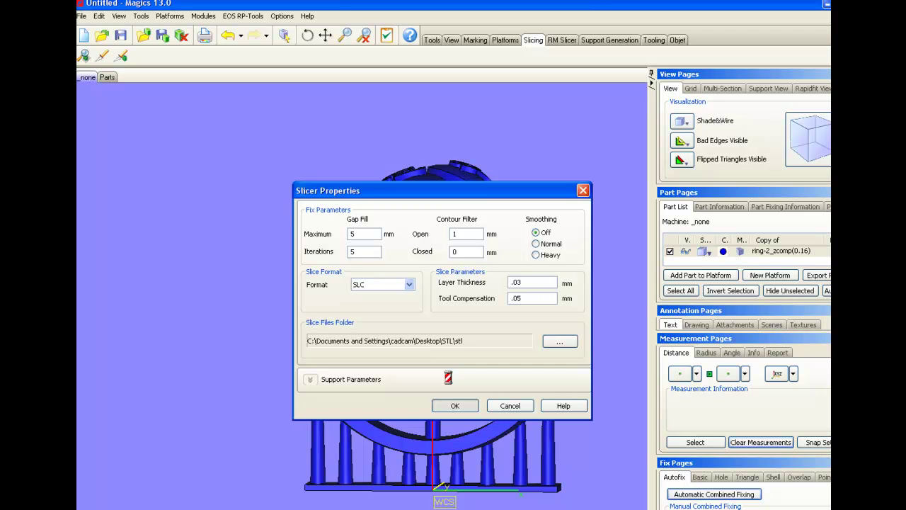
right_drag(445, 358, 445, 401)
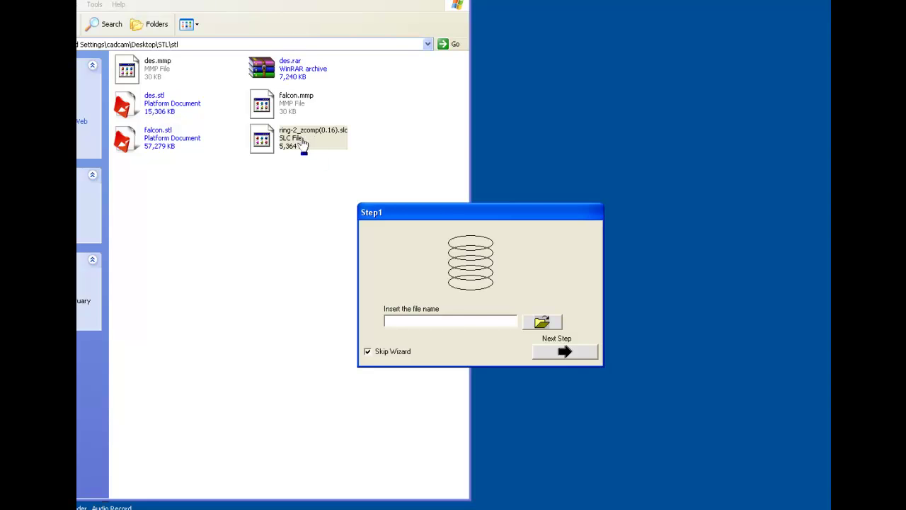
- Confirm in Explorer that ring-2_zcomp(0.16).slc now exists in the stl folder
click(303, 145)
click(532, 217)
drag(424, 214, 430, 204)
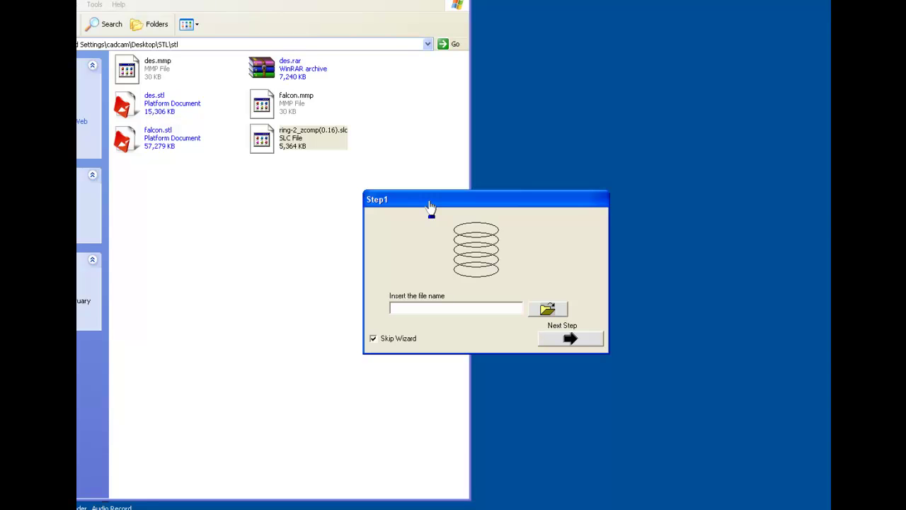
- Load Desktop\STL\stl\ring-2_zcomp(0.16).slc as the source file and continue past the Step1 wizard
click(550, 312)
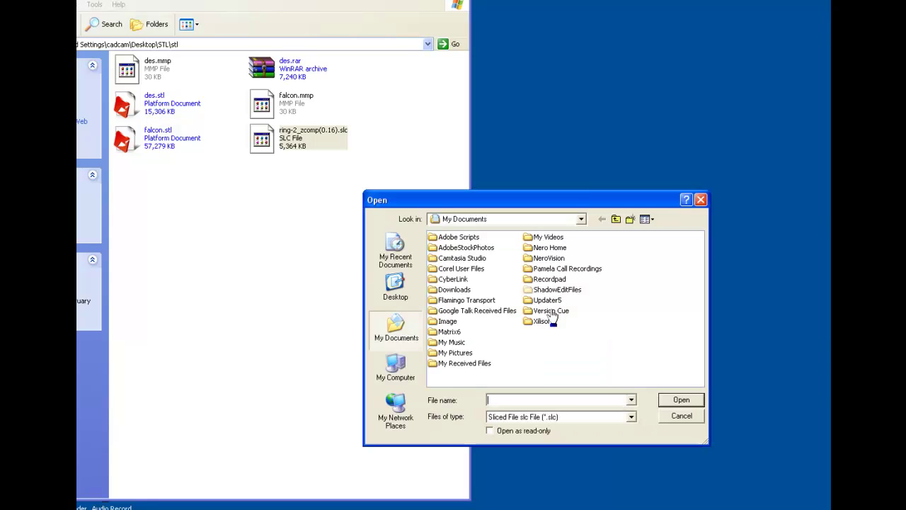
click(396, 289)
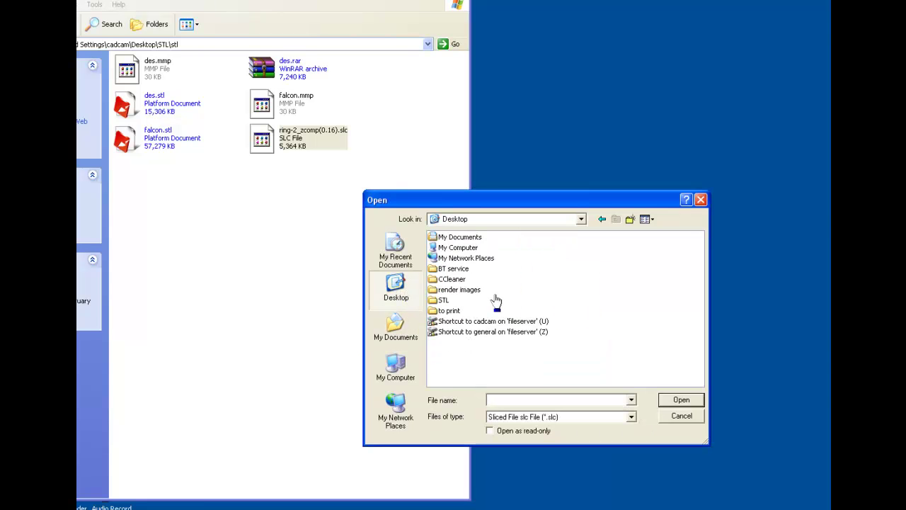
double_click(442, 300)
double_click(442, 269)
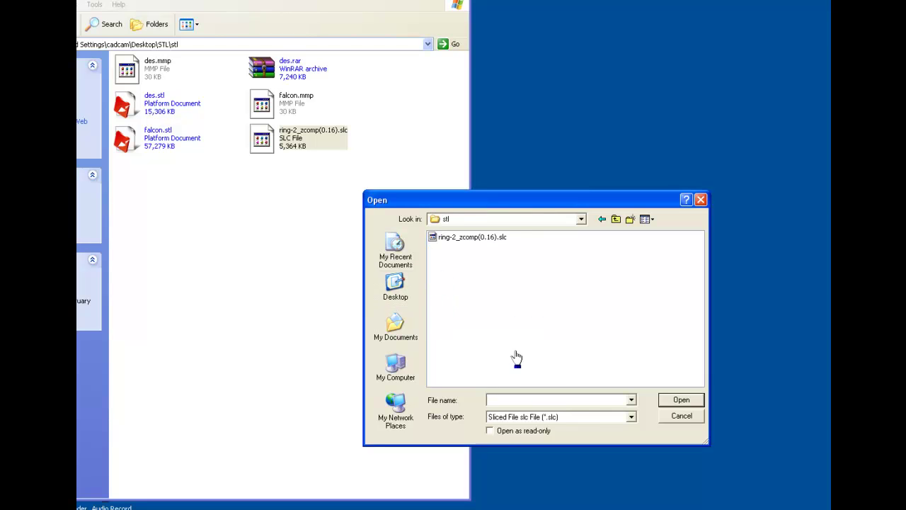
click(470, 238)
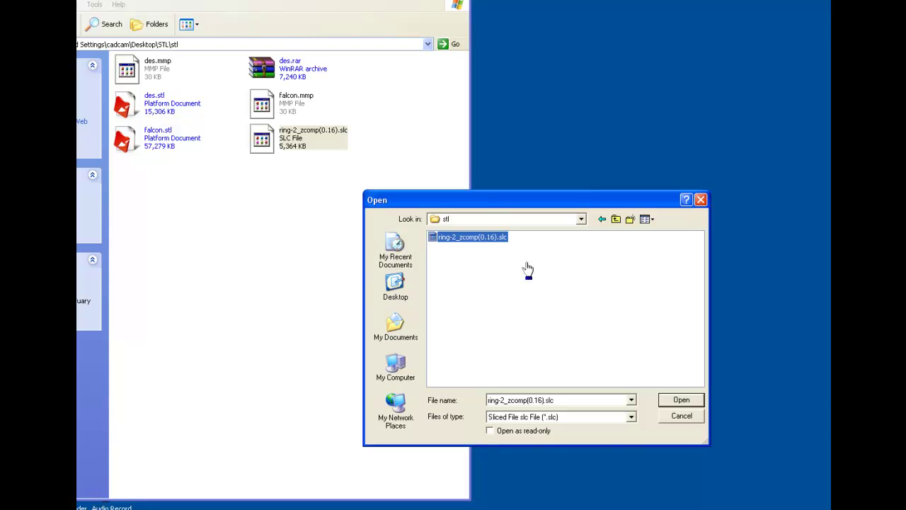
click(681, 400)
click(572, 342)
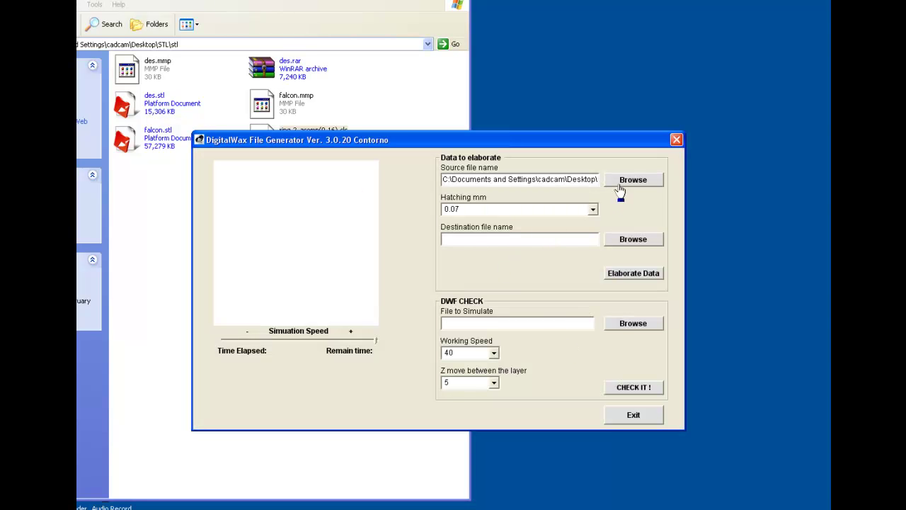
- Set hatching to 0.05 mm and choose DigitalWax File (*.dwf) as the destination type
click(592, 209)
click(579, 232)
click(631, 241)
click(542, 418)
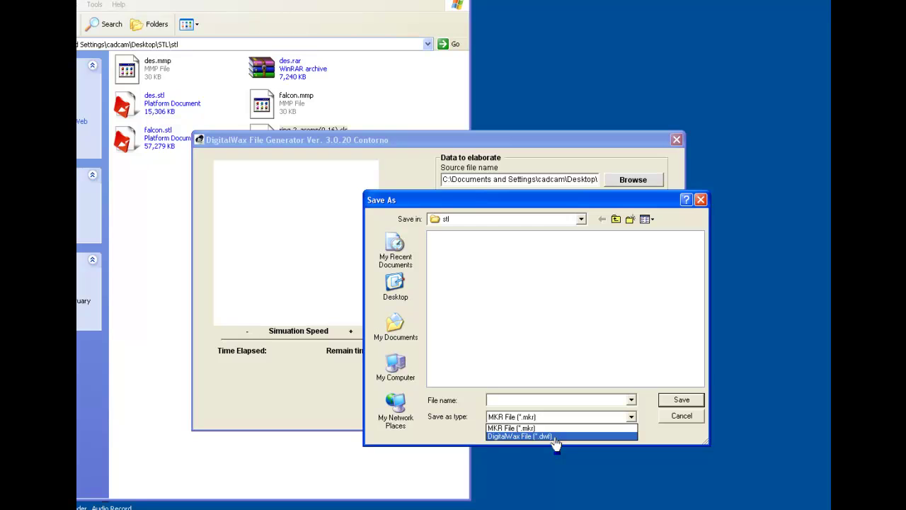
click(555, 436)
- Name the destination file ring-2-0.16 in the stl folder and save it
click(524, 401)
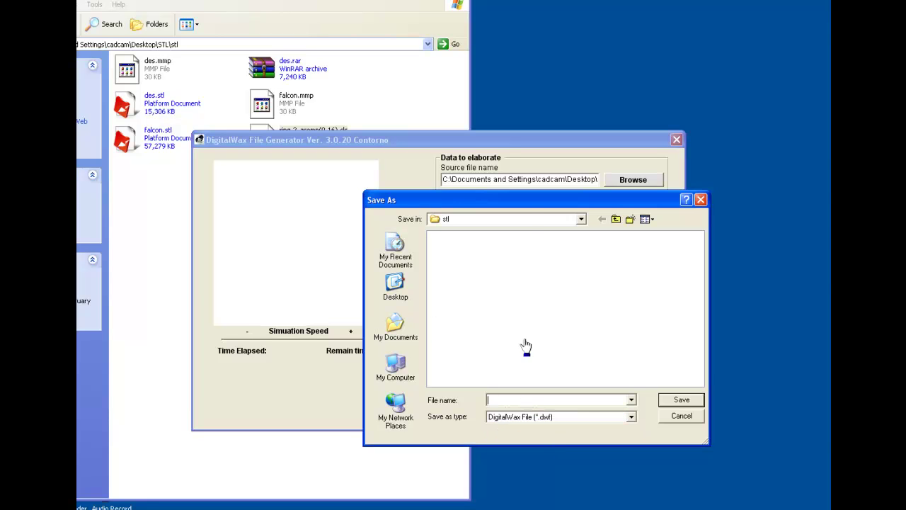
drag(531, 204, 527, 250)
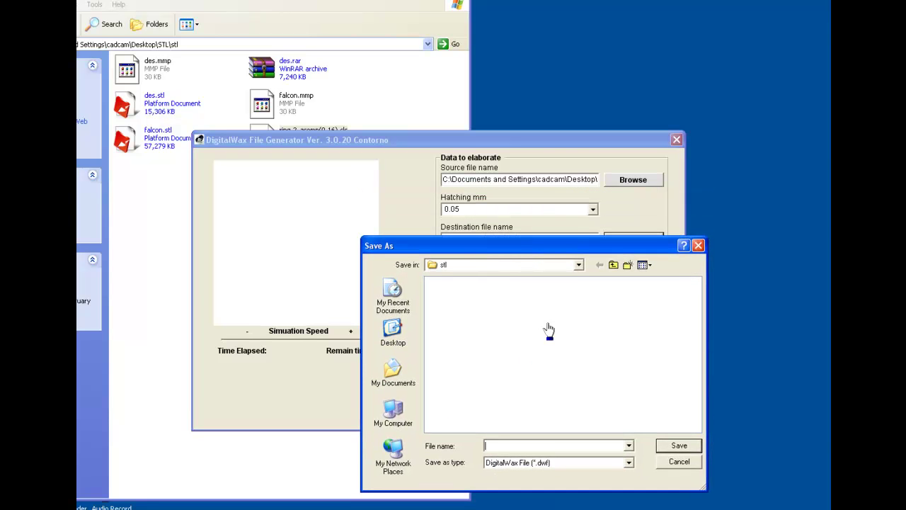
text(ring)
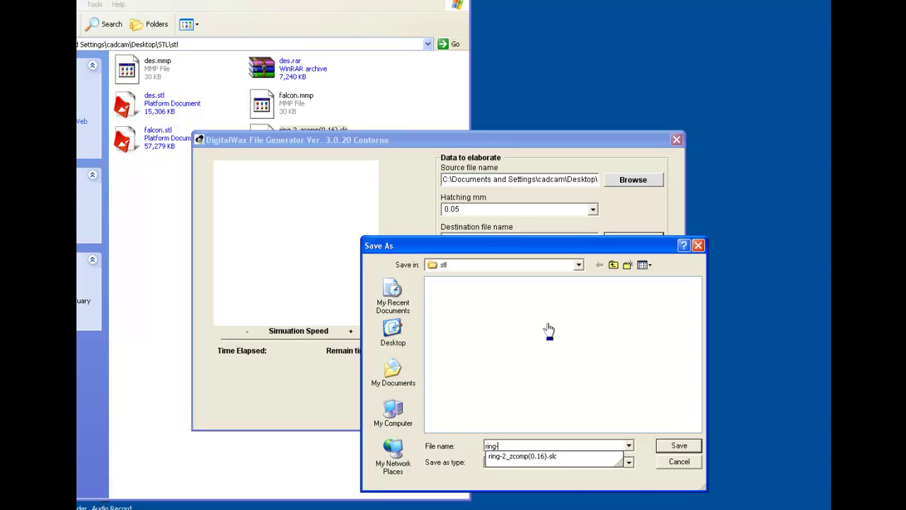
text(-)
key(Escape)
text(016)
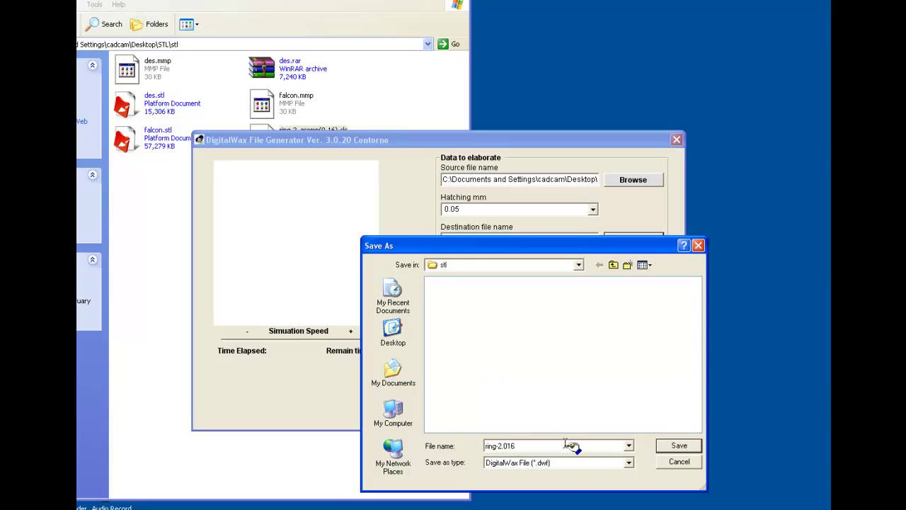
text(.)
text(-)
text(.)
click(579, 265)
click(633, 308)
click(679, 447)
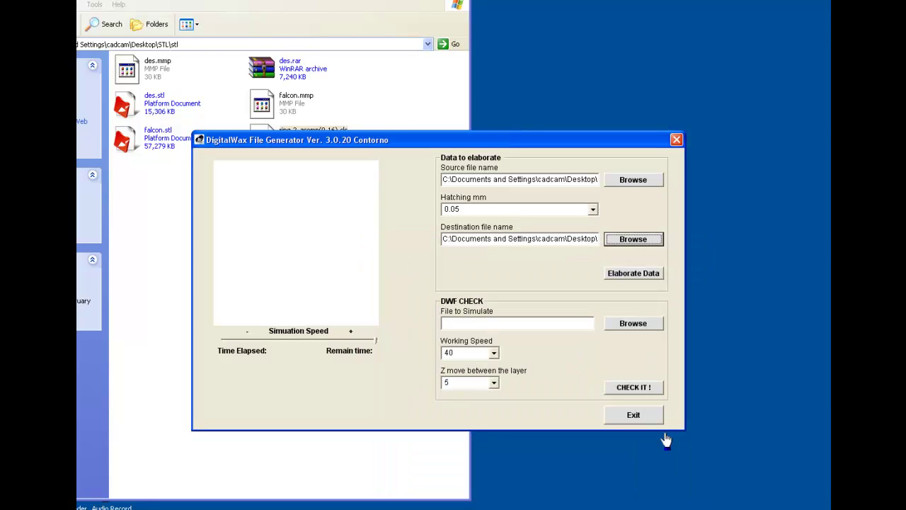
- Run Elaborate Data to convert all 842 layers into ring-2-0.16.dwf
click(621, 277)
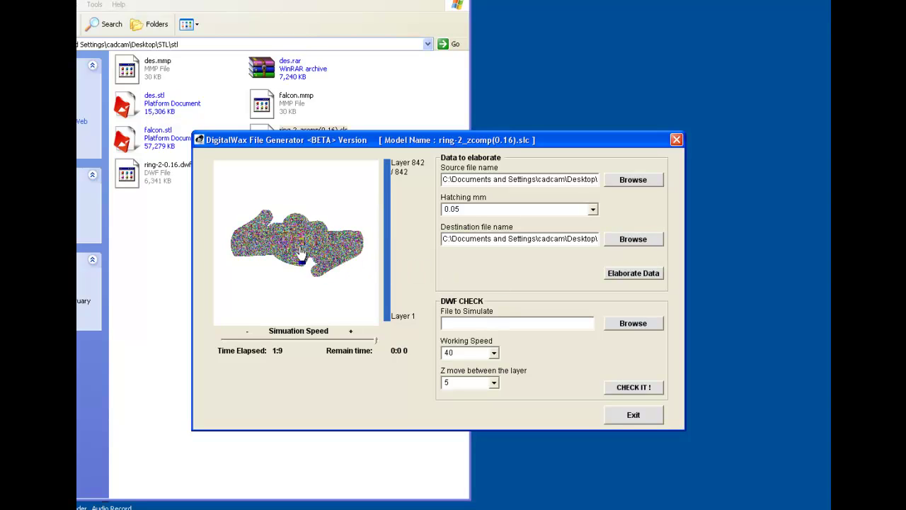
- Select ring-2-0.16.dwf under DWF CHECK and run CHECK IT!
click(633, 325)
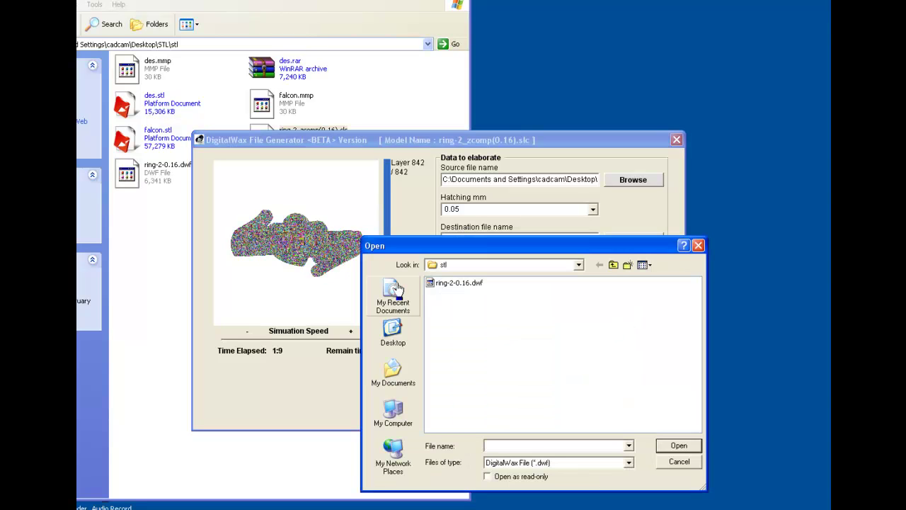
click(457, 282)
click(678, 445)
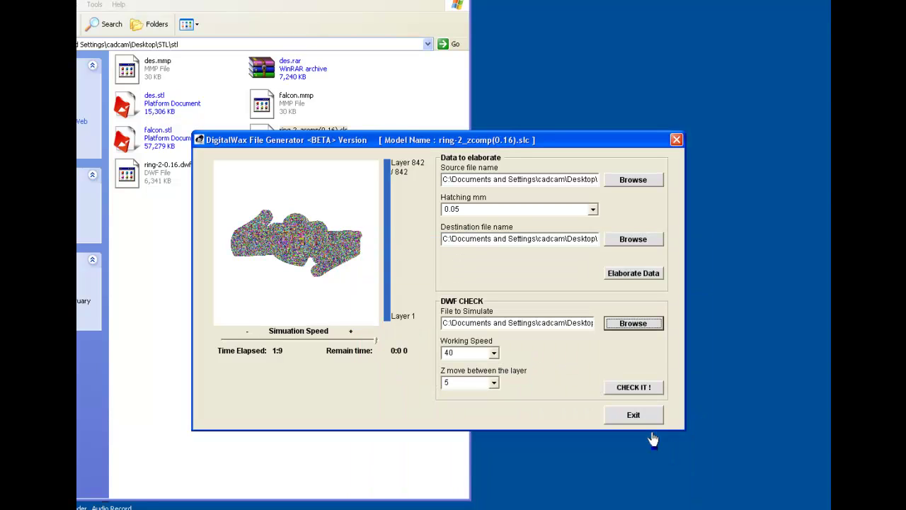
click(625, 389)
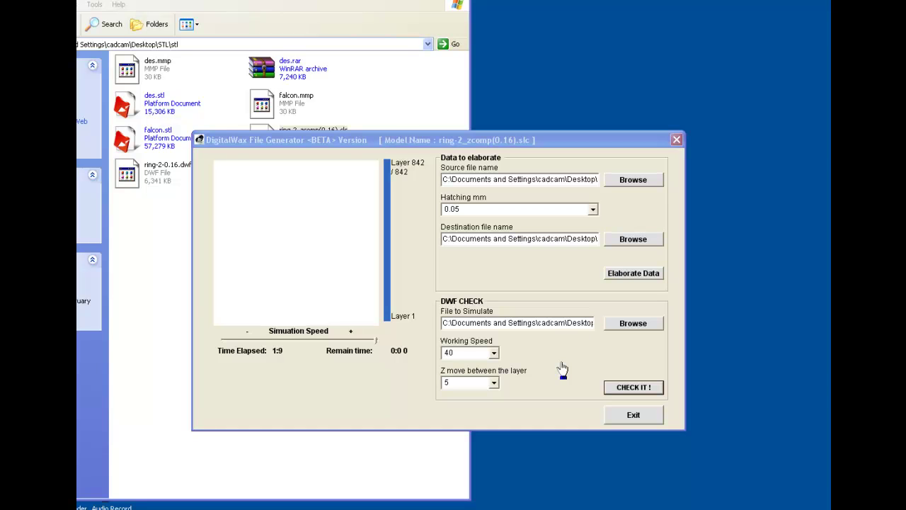
- Read the 5:56 estimated modelling time in Object Info, close it and restore the window
click(566, 367)
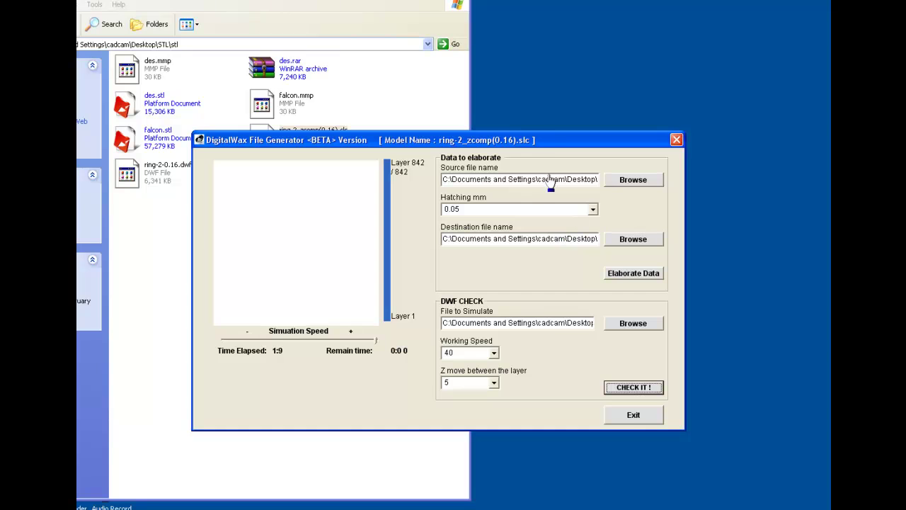
drag(548, 143, 502, 368)
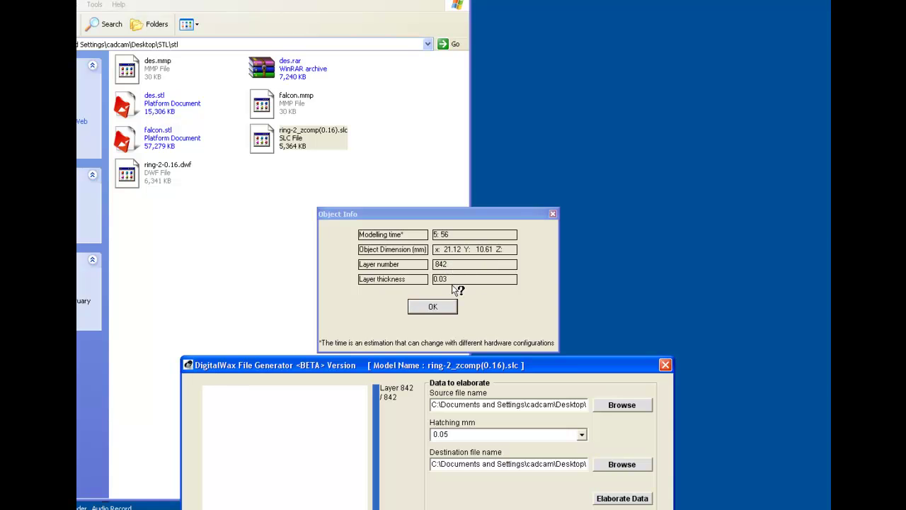
click(432, 307)
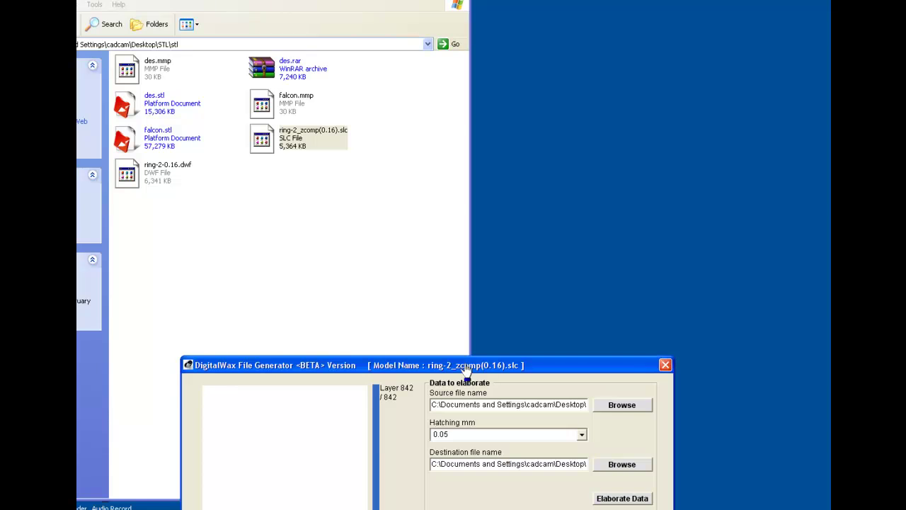
drag(465, 369, 463, 159)
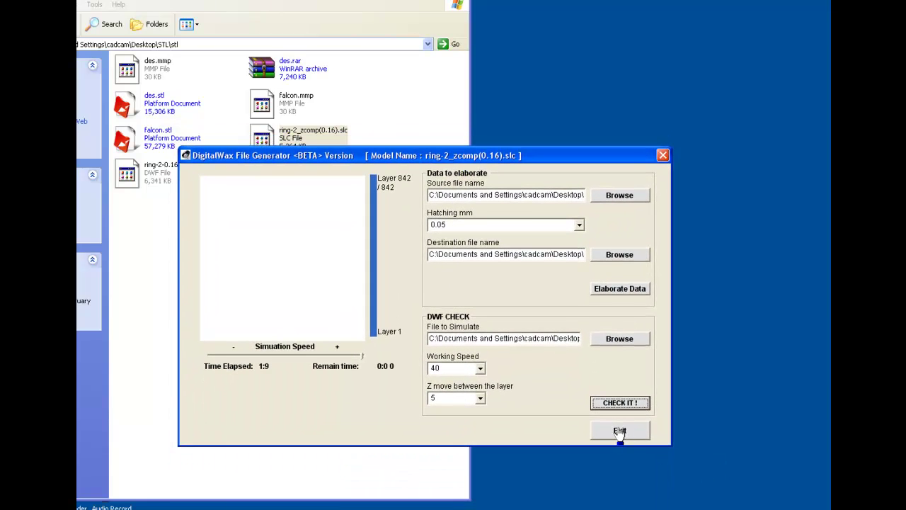
drag(568, 338, 607, 338)
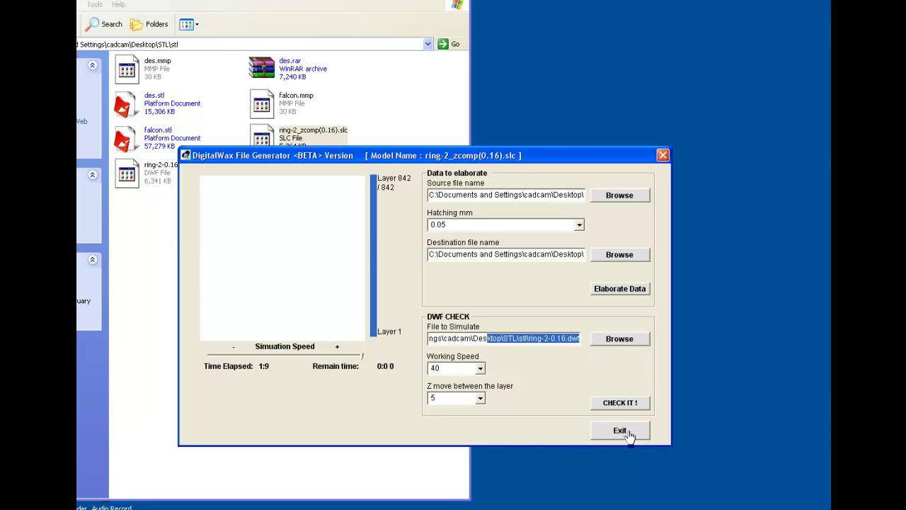